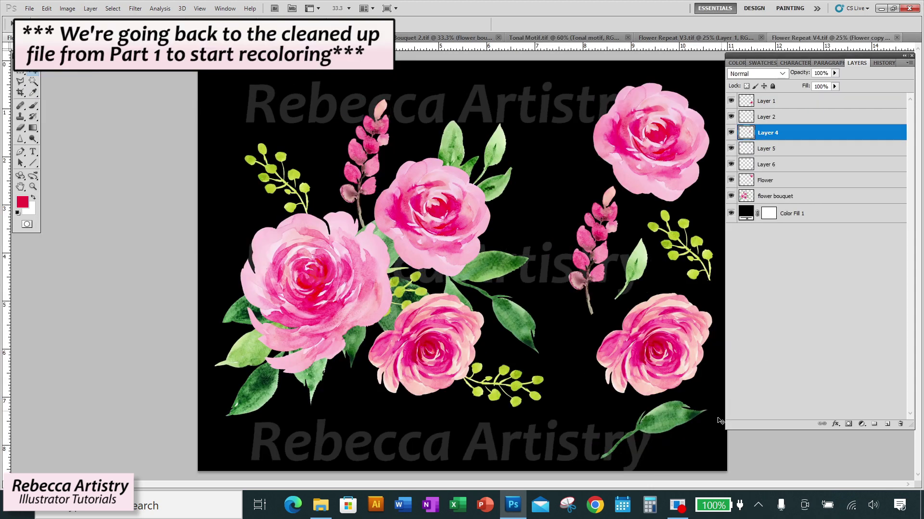
Select the black Color Fill 1 layer beneath the flower artwork.
drag(731, 427, 730, 426)
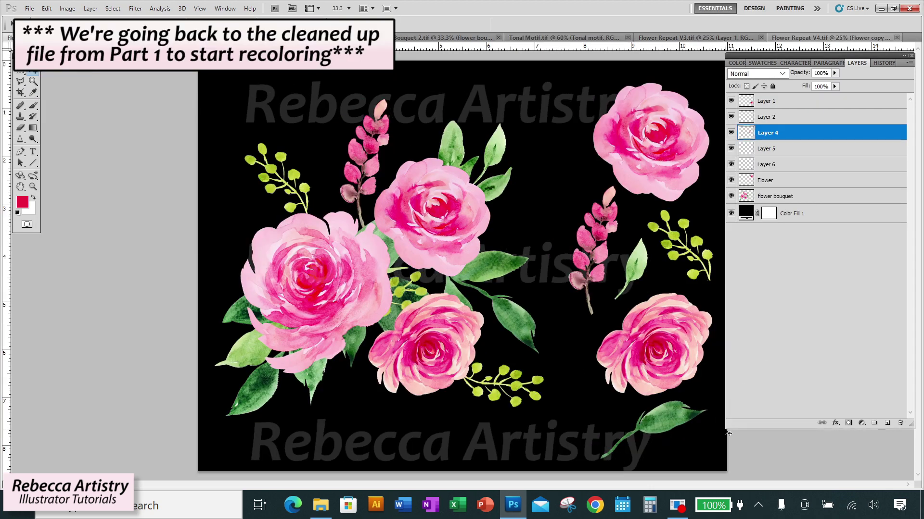
key(alt+shift+bracketleft)
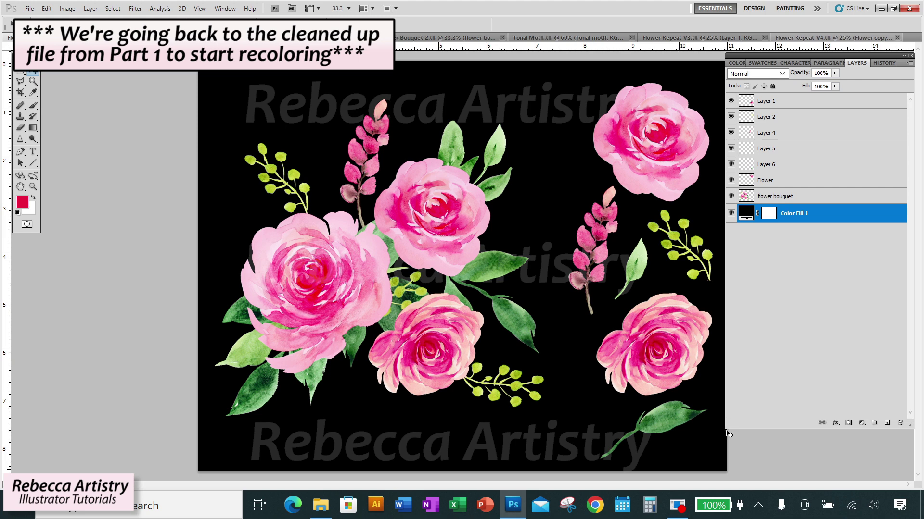
drag(726, 428, 732, 424)
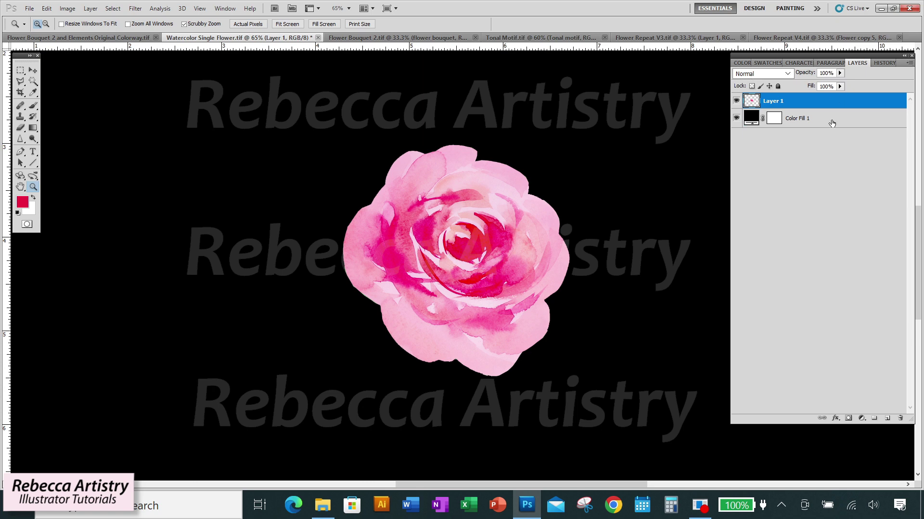
Duplicate the rose on Layer 1 in Watercolor Single Flower.tif, keeping the name Layer 1 copy.
right_click(816, 101)
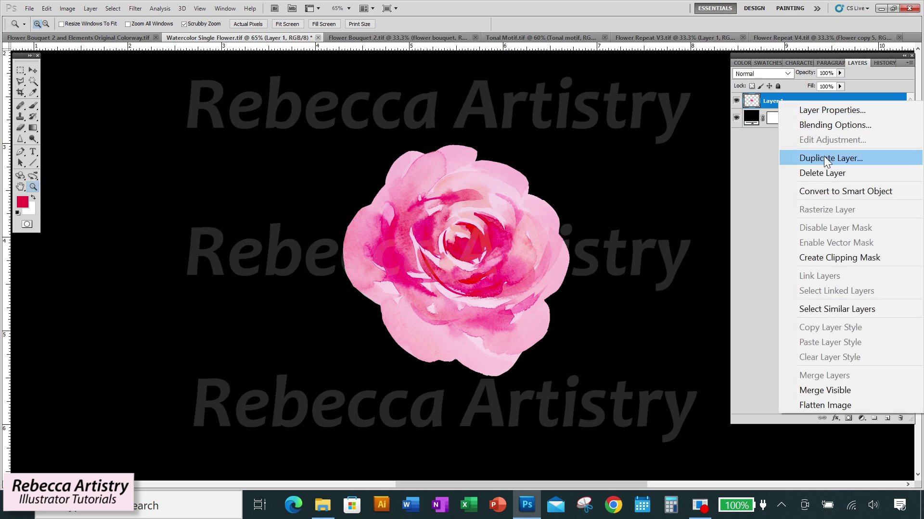
click(862, 156)
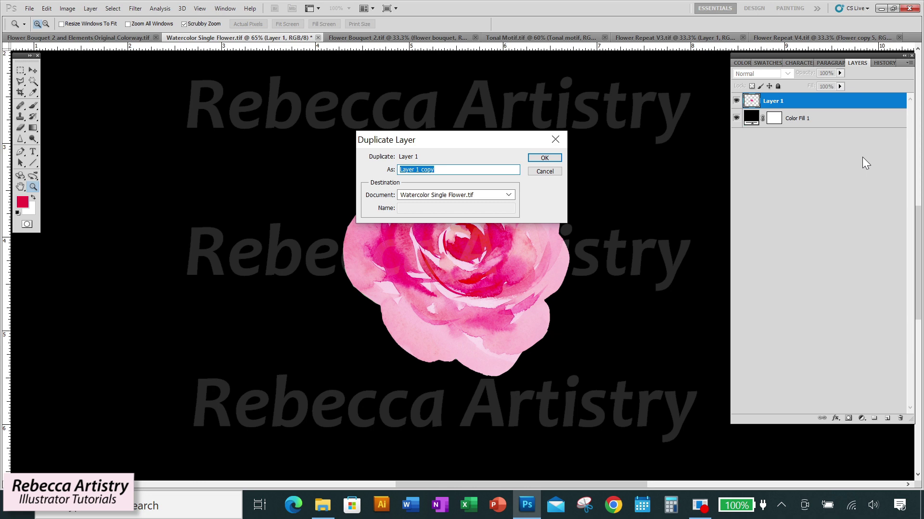
click(551, 159)
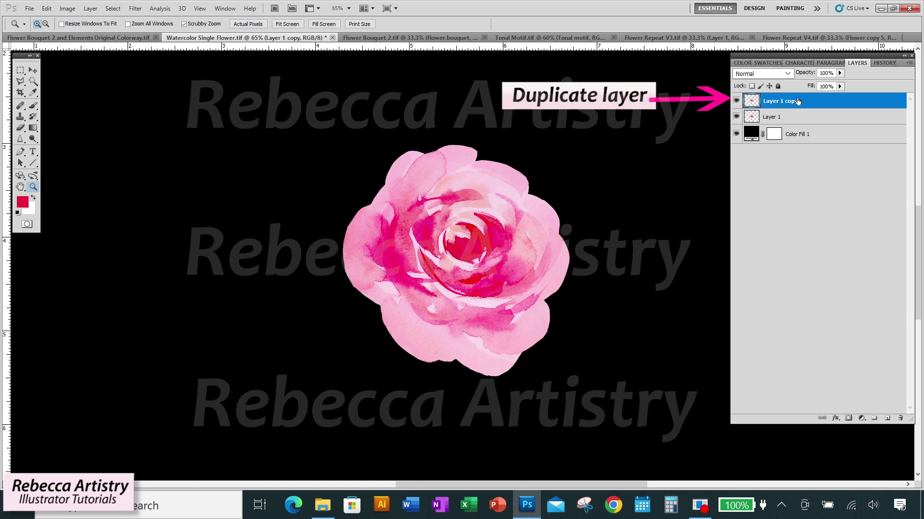
Try a Hue/Saturation hue shift of -173 on the duplicated rose and reset the hue to 0.
click(68, 8)
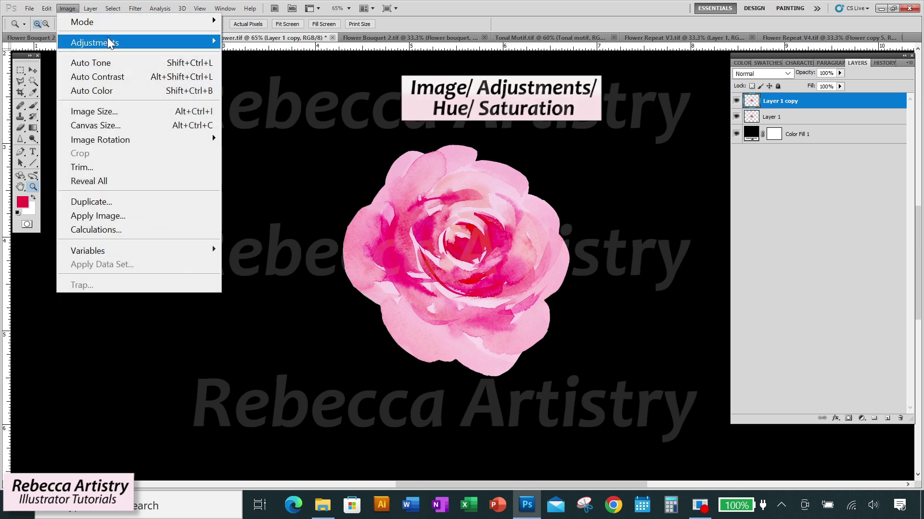
mouse_move(107, 41)
click(323, 117)
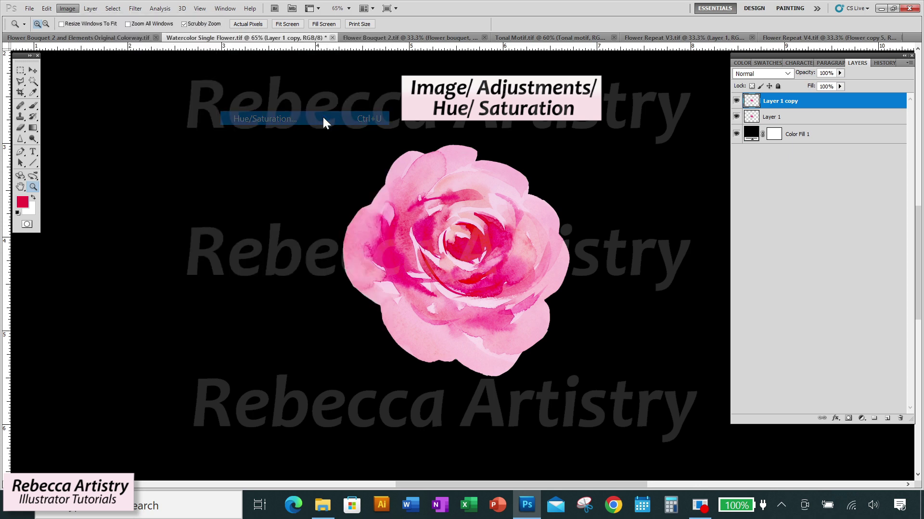
drag(318, 209, 227, 120)
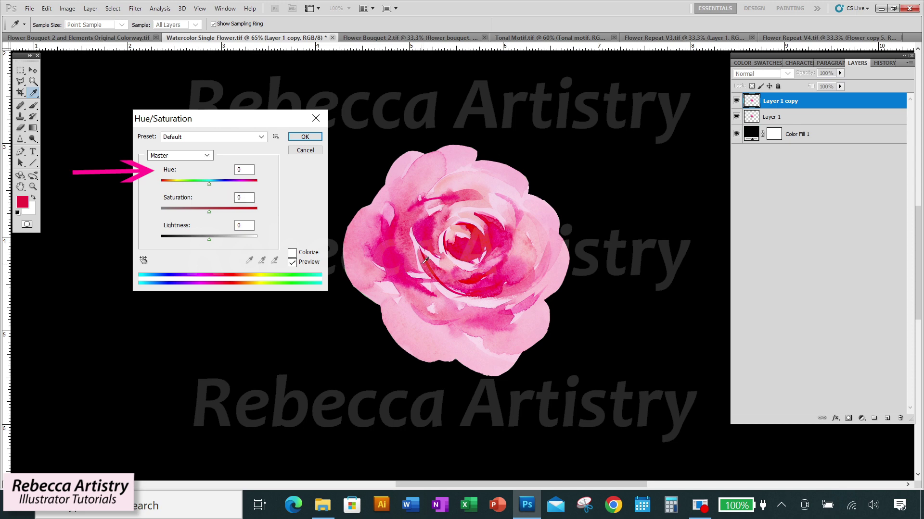
drag(209, 184, 162, 183)
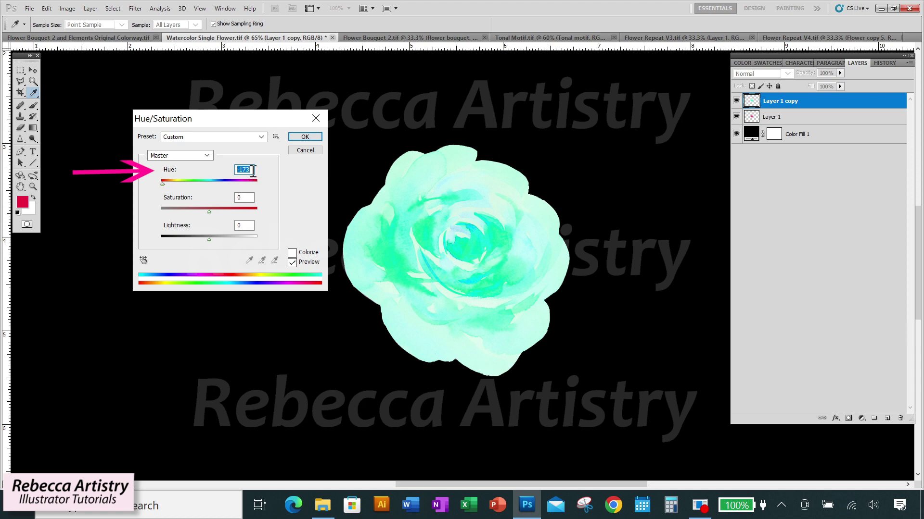
text(0)
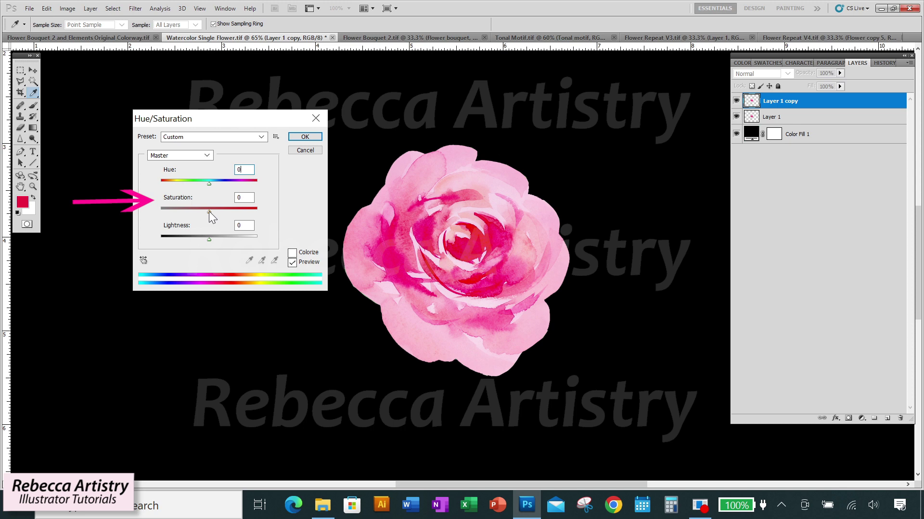
Try raising the rose's saturation and lowering it to -99, and reset the saturation to 0.
drag(209, 211, 223, 211)
drag(230, 212, 161, 212)
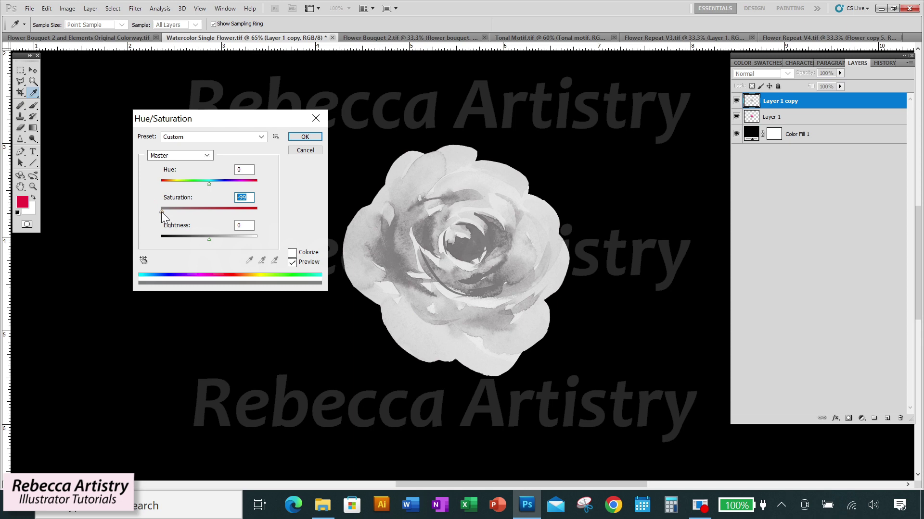
text(0)
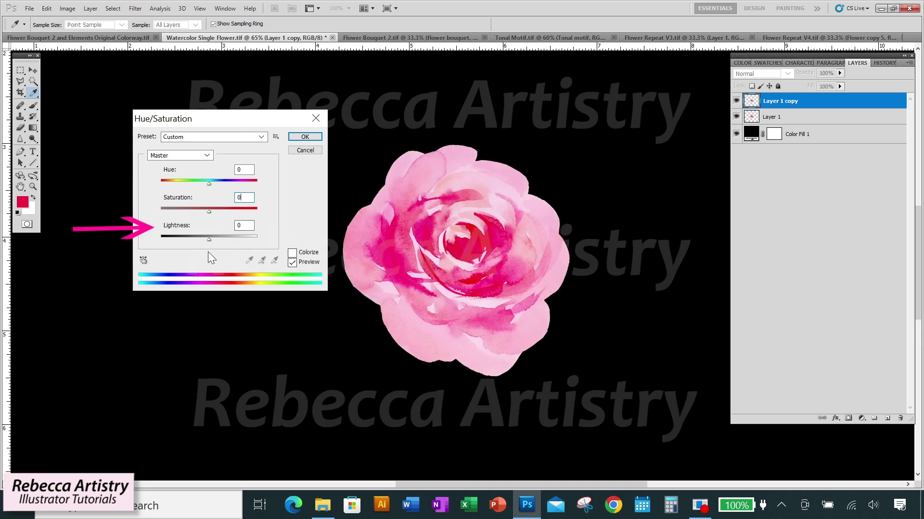
Try darkening the rose to a lightness of -88, reset the lightness to 0 and cancel the Hue/Saturation adjustment.
drag(210, 239, 176, 240)
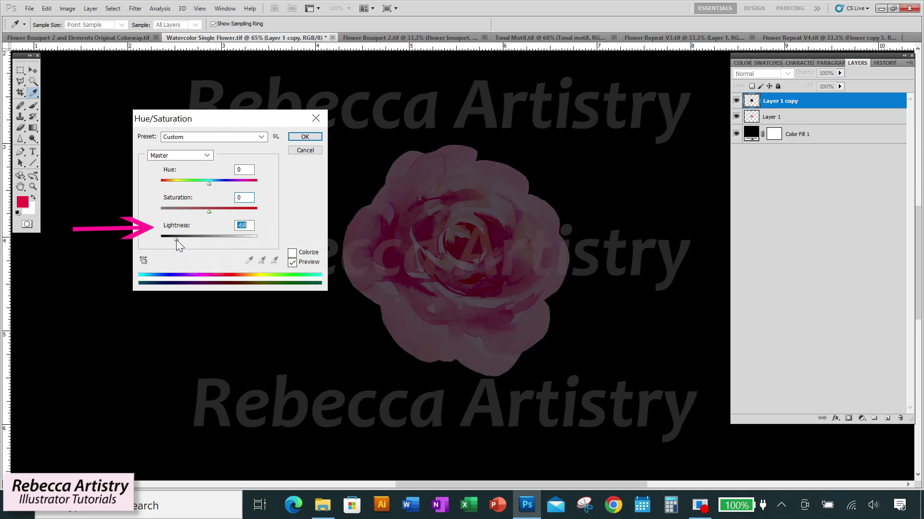
drag(176, 240, 166, 241)
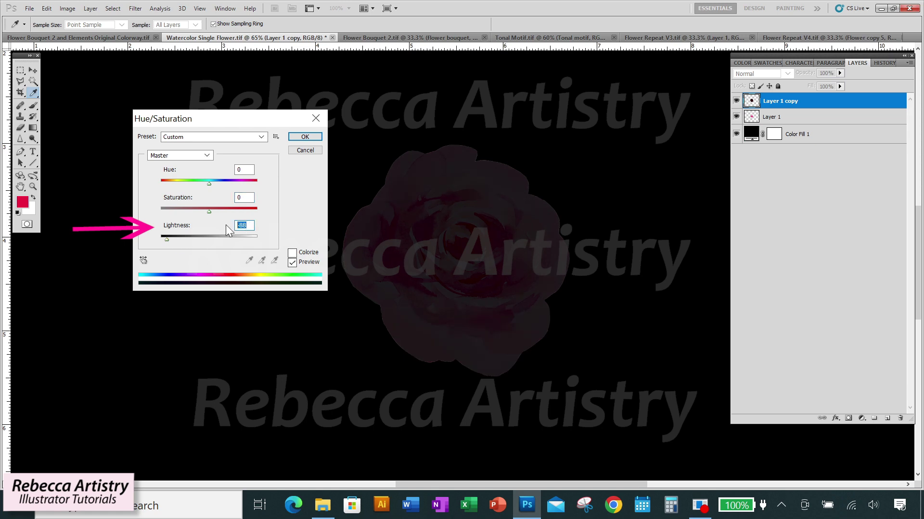
text(0)
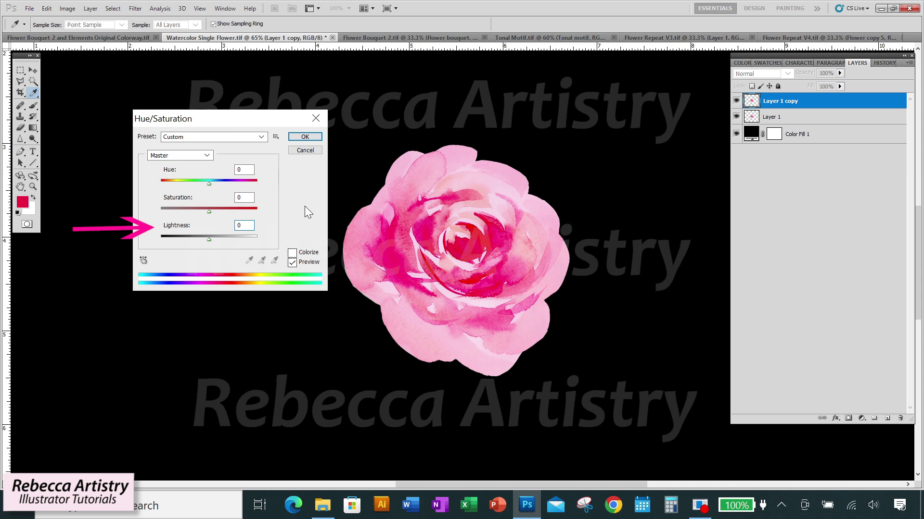
click(304, 150)
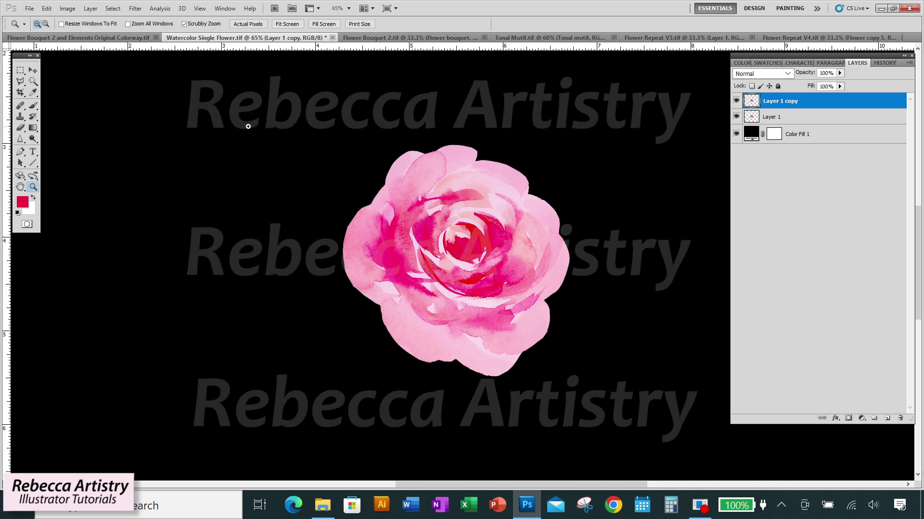
Try a Brightness/Contrast adjustment on the duplicated rose with brightness 3 and contrast -30.
click(68, 9)
mouse_move(141, 42)
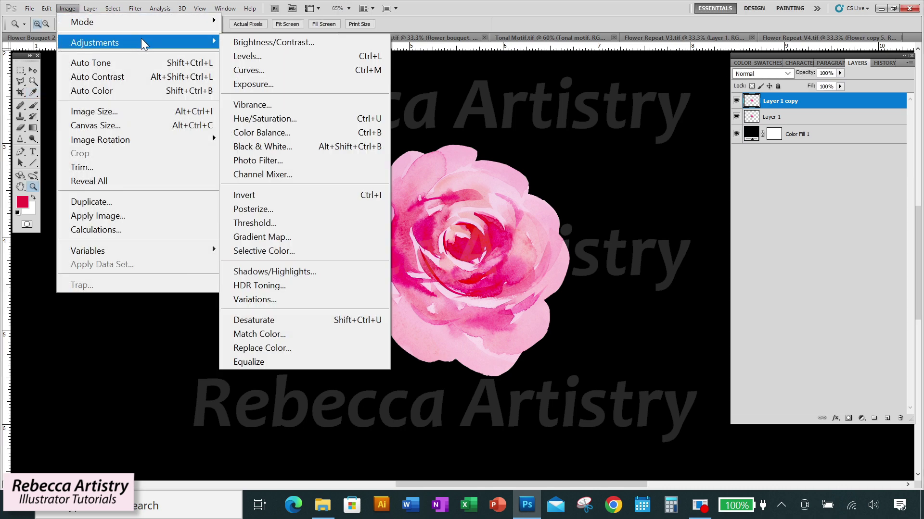
click(323, 44)
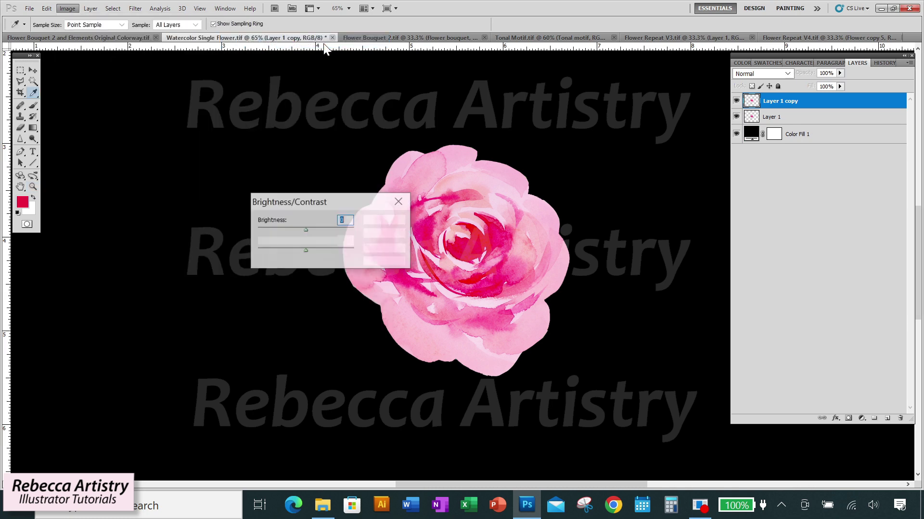
drag(226, 174, 195, 194)
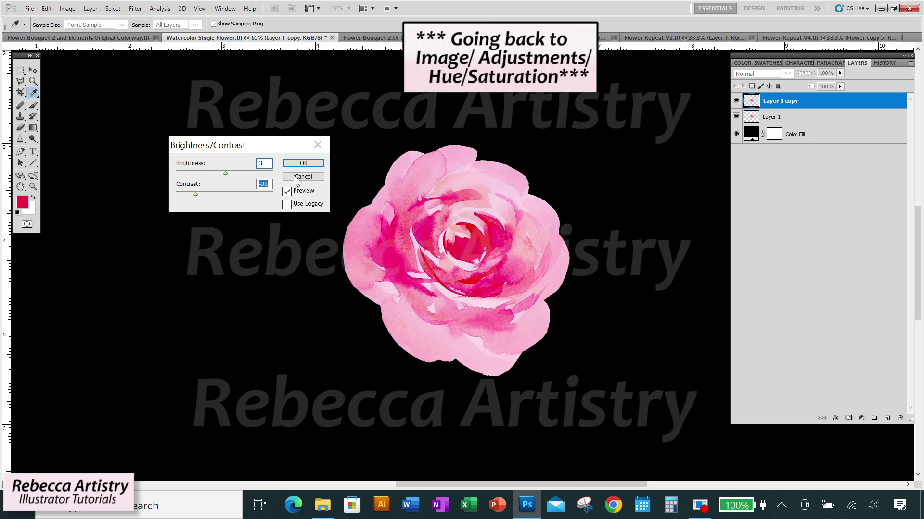
Try a Hue/Saturation hue shift of +42 on the duplicated rose, followed by a smaller positive shift.
click(68, 8)
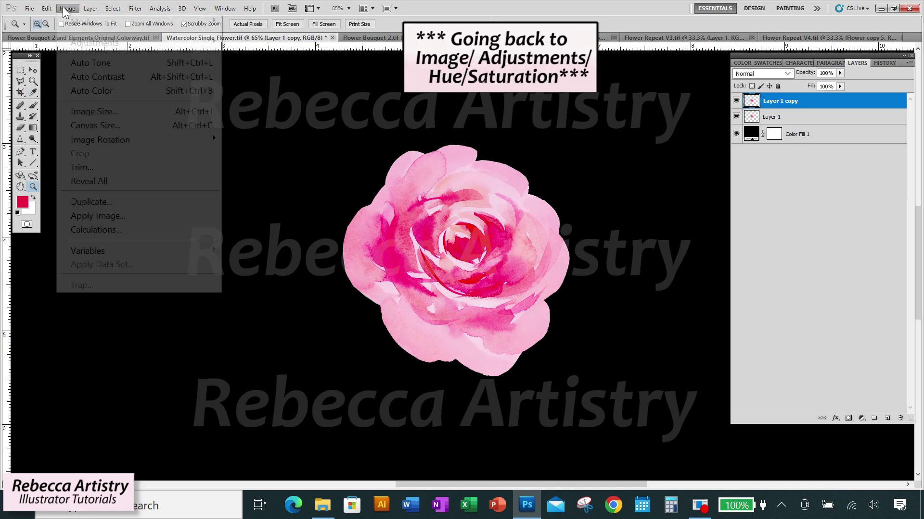
mouse_move(115, 42)
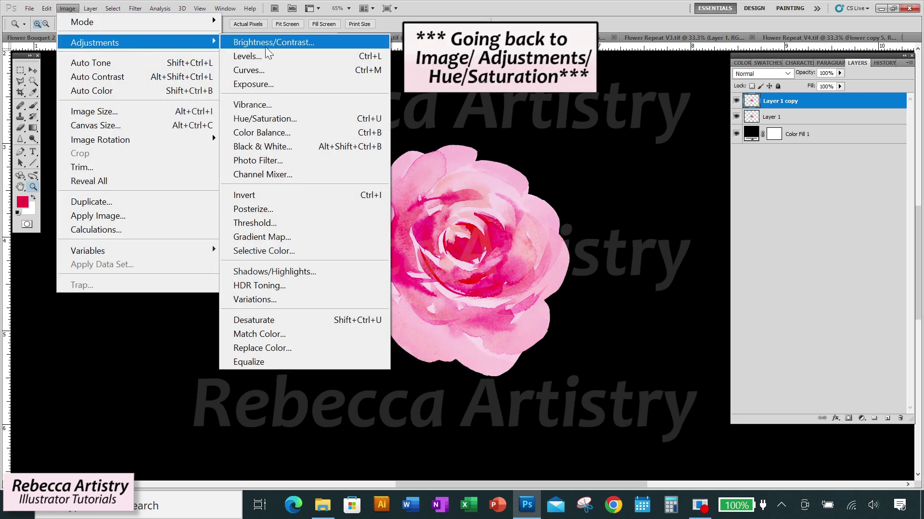
click(292, 119)
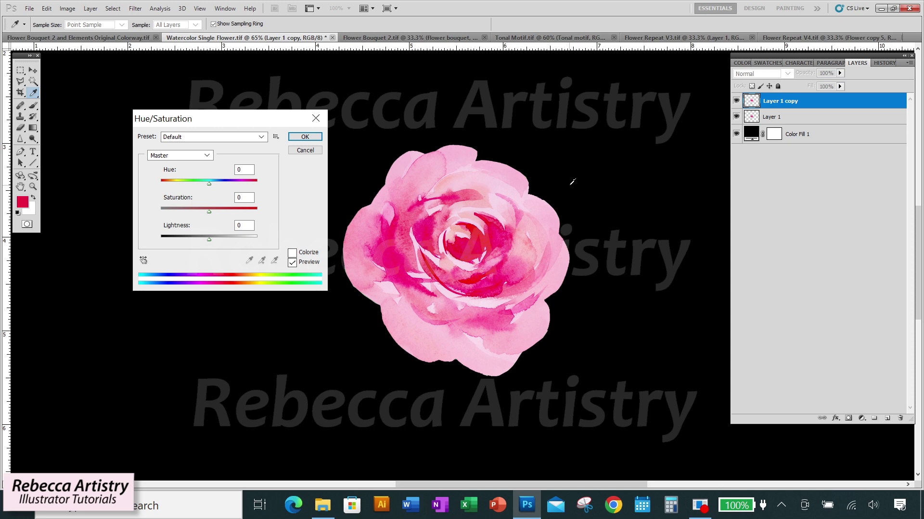
drag(209, 185, 229, 184)
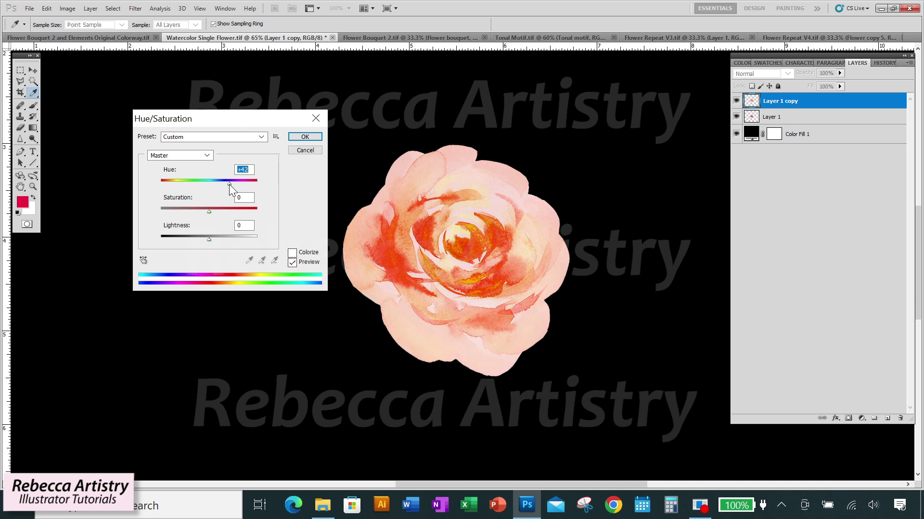
drag(229, 184, 217, 182)
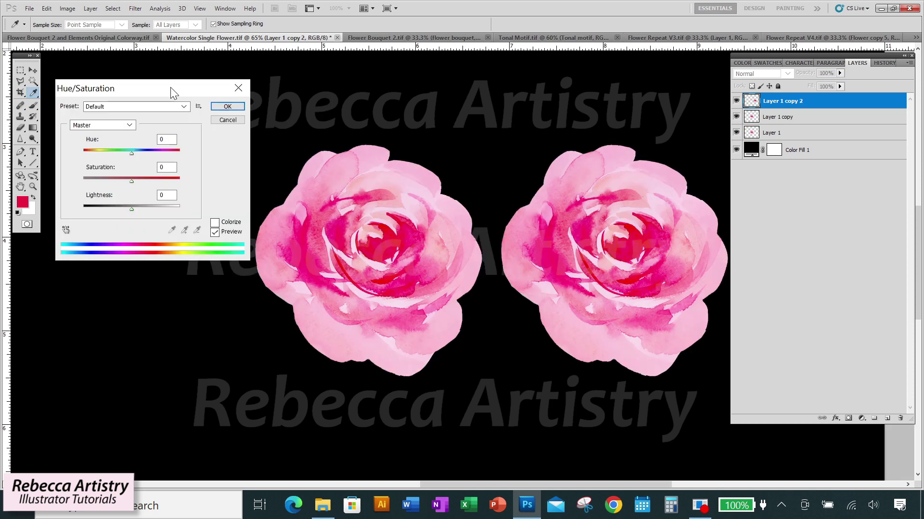
Colorize the second rose copy with Hue/Saturation at saturation 94, adjusting the hue to 335 and slightly higher.
drag(158, 94, 157, 94)
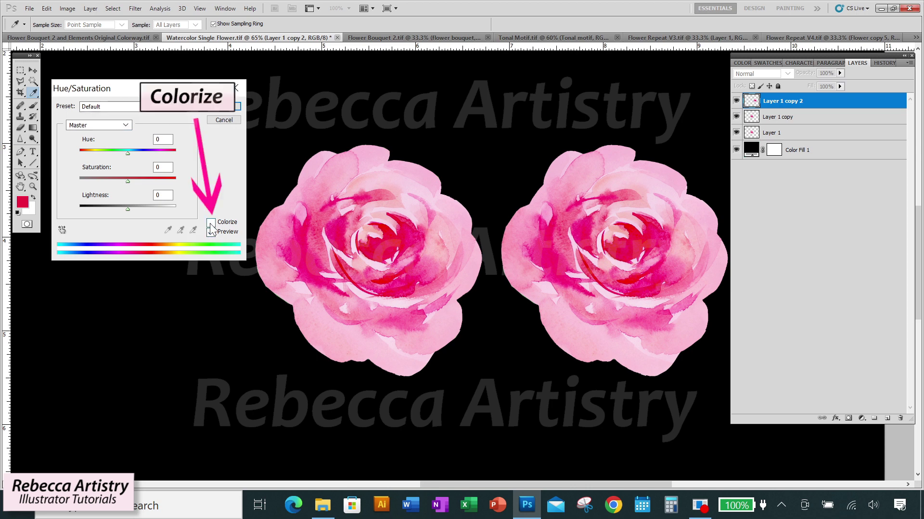
click(211, 223)
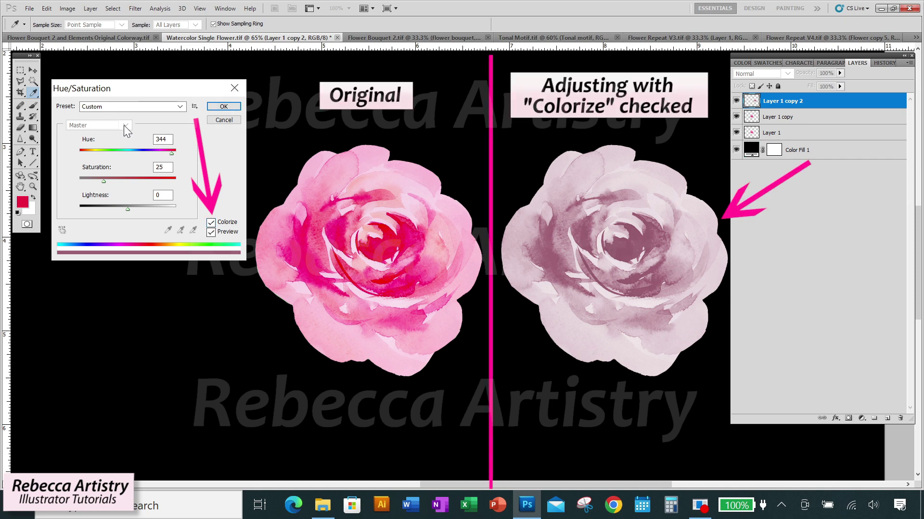
drag(104, 182, 170, 183)
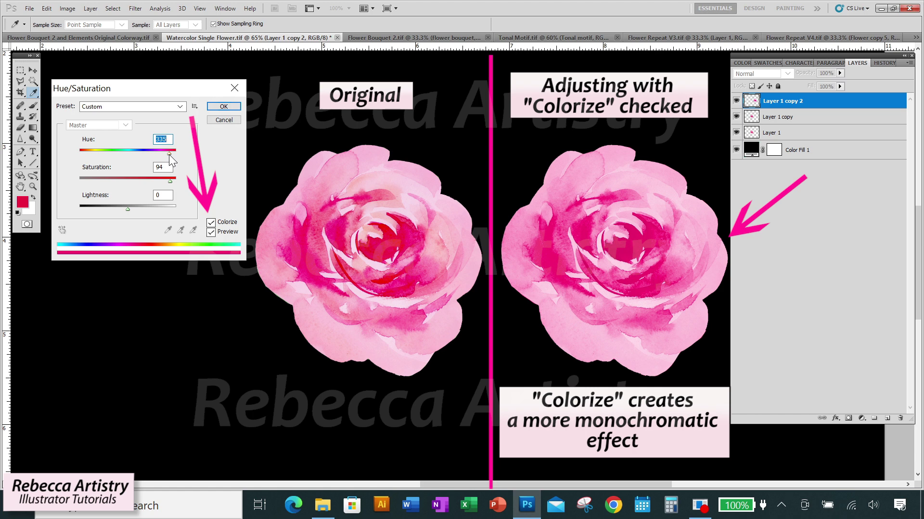
mouse_move(169, 154)
mouse_down()
mouse_move(91, 154)
mouse_move(173, 154)
mouse_up()
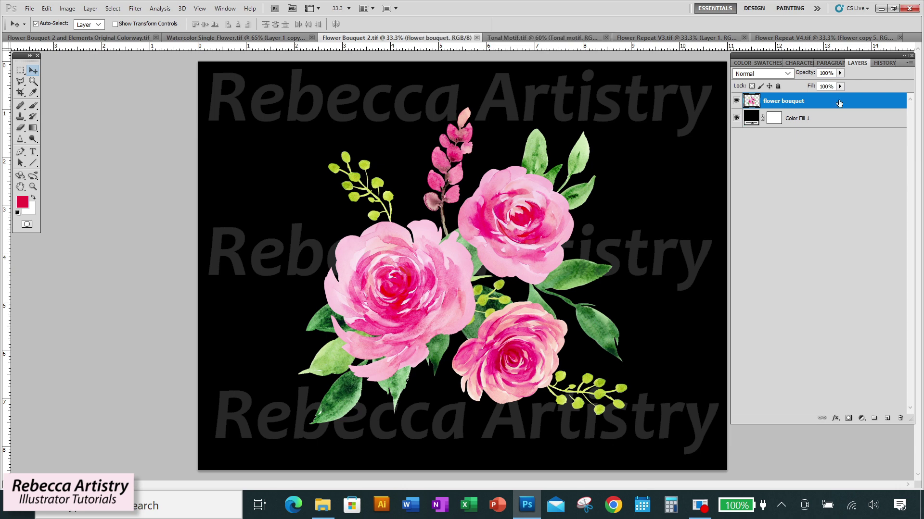
Duplicate the flower bouquet layer in Flower Bouquet 2.tif, keeping the name flower bouquet copy.
right_click(838, 102)
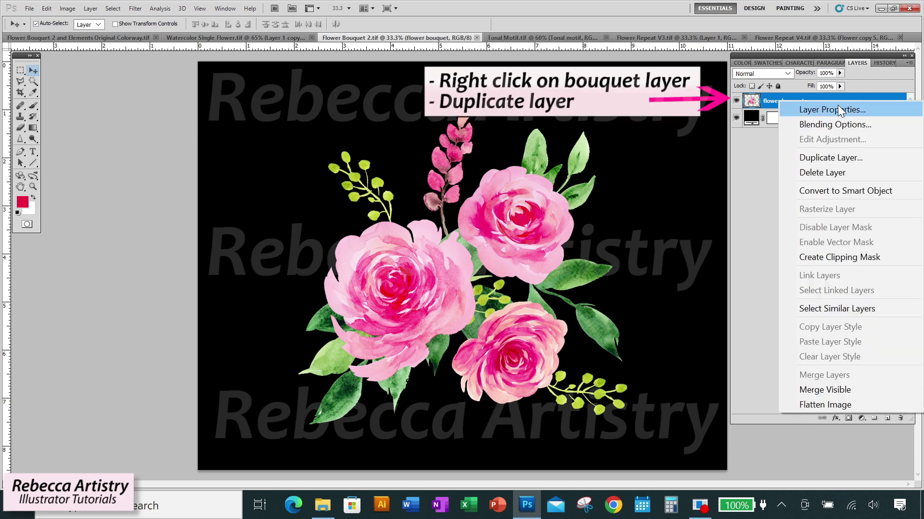
click(831, 157)
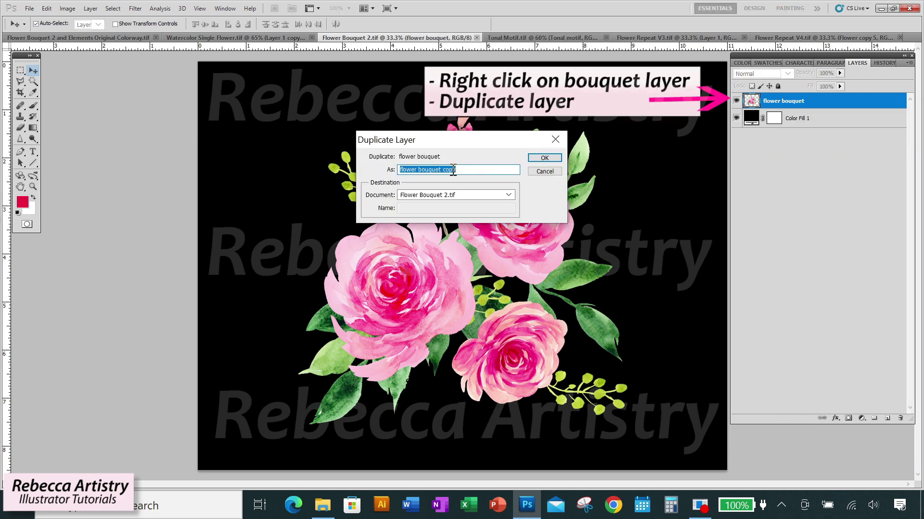
click(539, 159)
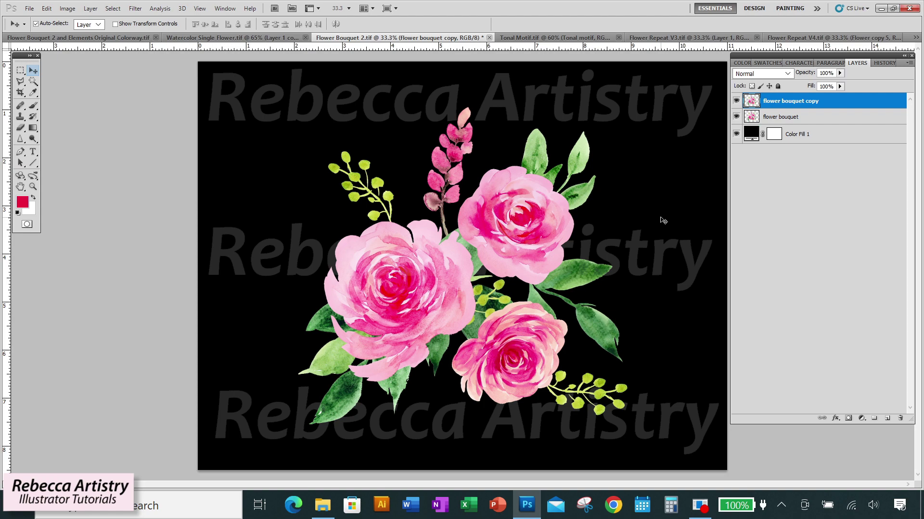
Try a Hue/Saturation hue shift of -180 on only the Reds of the flower bouquet copy, resetting it to 0.
click(67, 8)
mouse_move(94, 42)
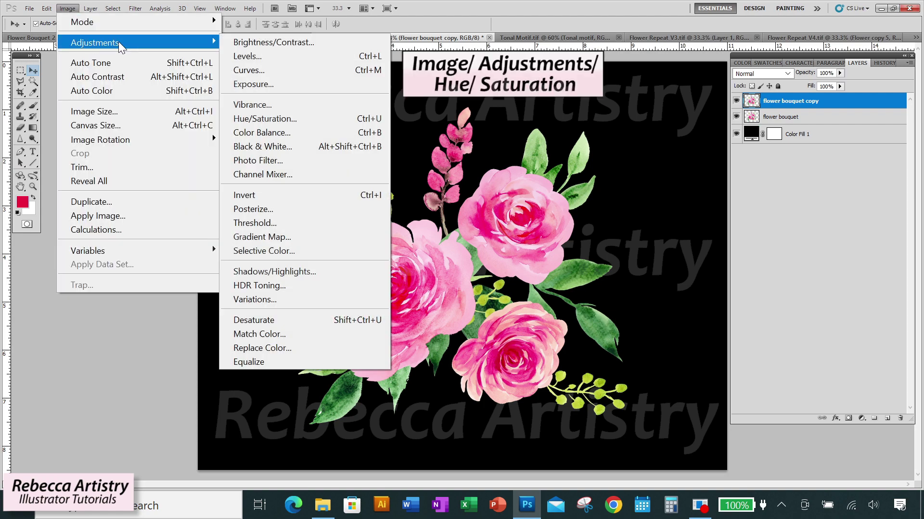
click(262, 119)
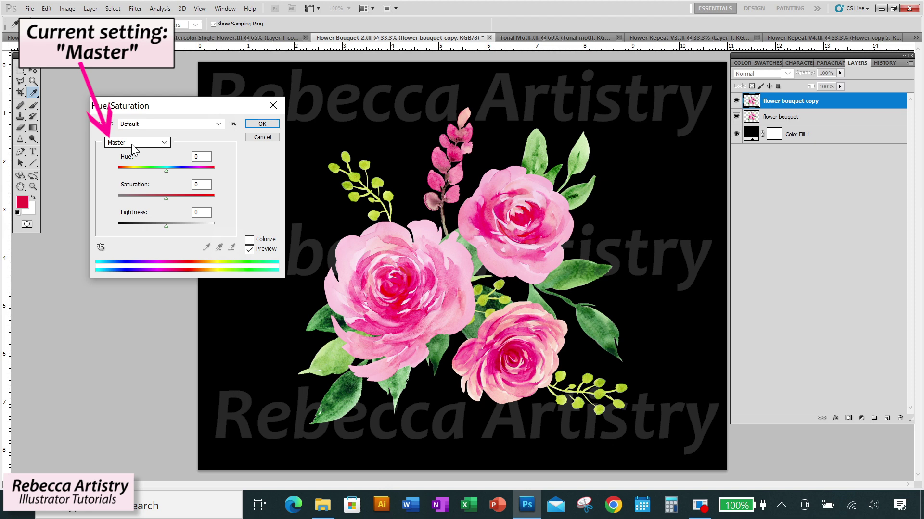
click(164, 143)
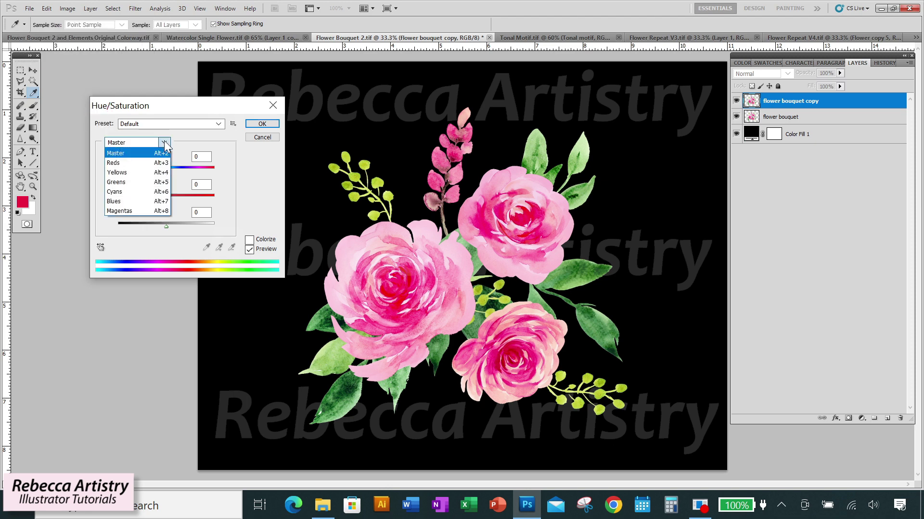
click(137, 162)
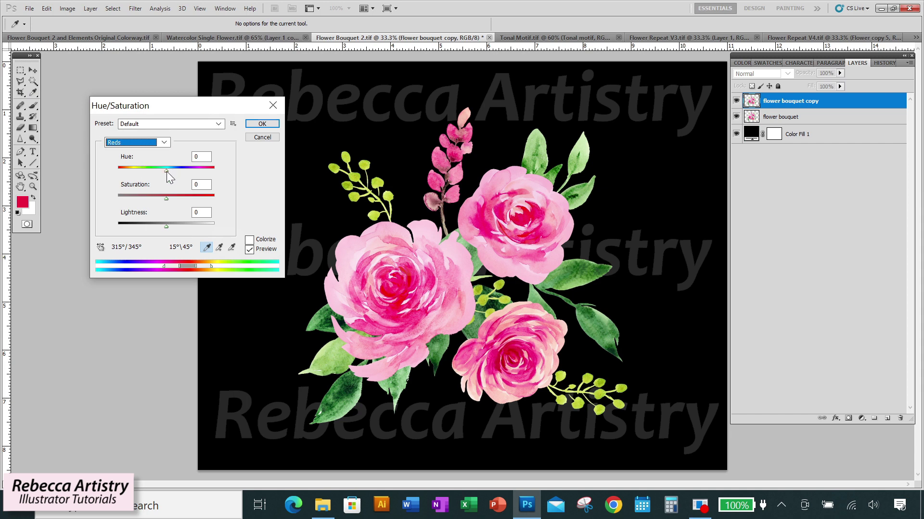
drag(167, 172, 116, 174)
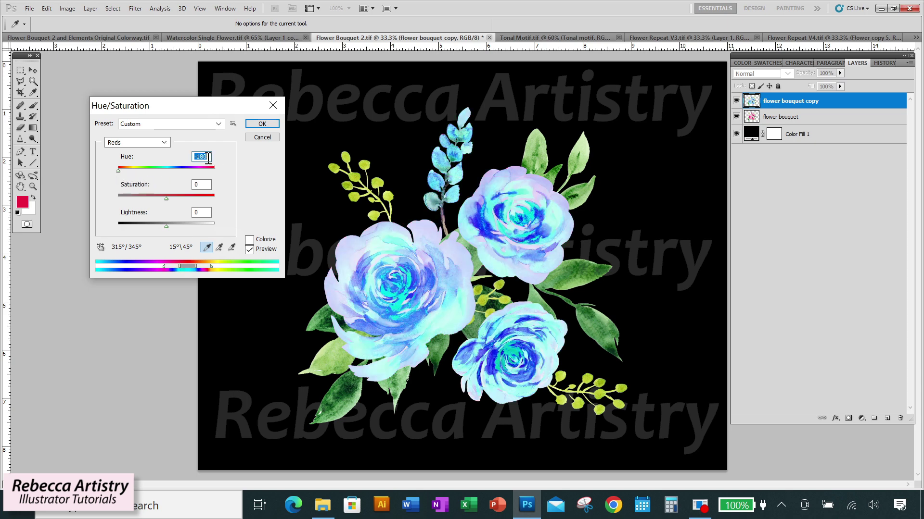
text(0)
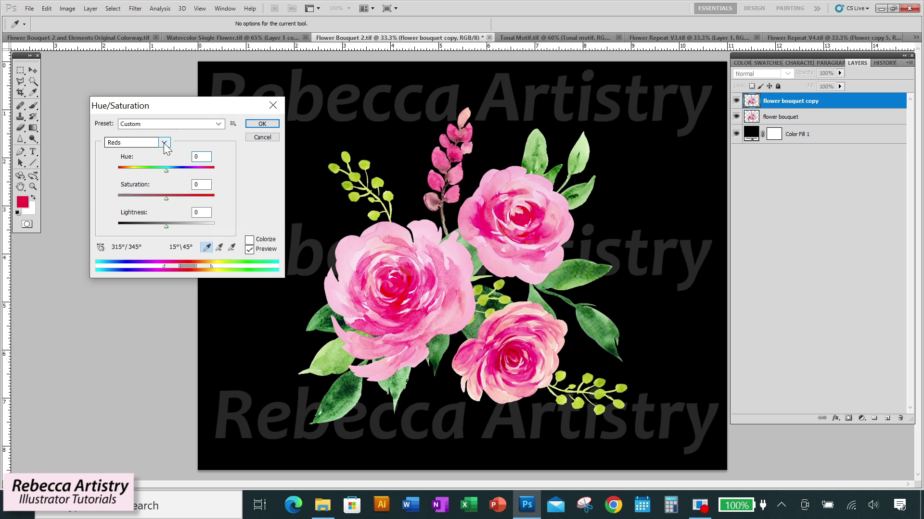
Try shifting the hue of the bouquet copy's Greens to +99, reducing it to +67.
click(163, 142)
click(129, 182)
drag(165, 172, 198, 170)
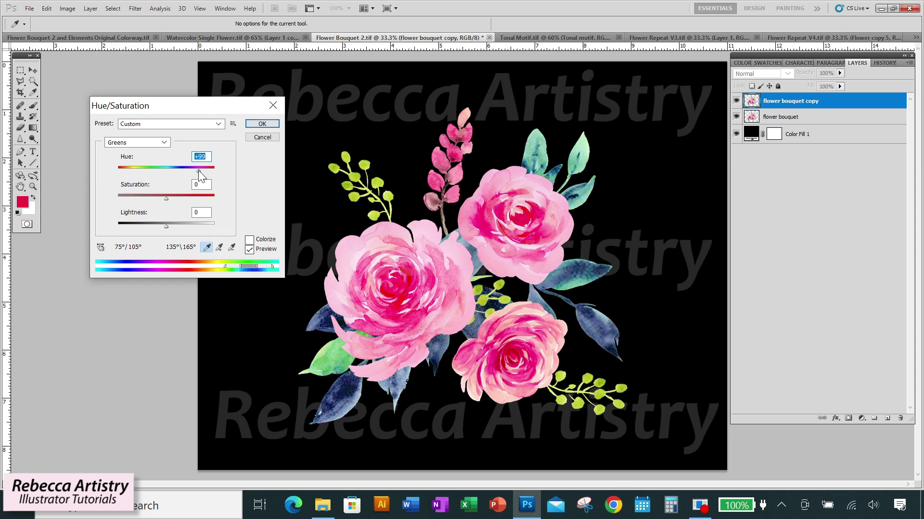
drag(198, 170, 192, 170)
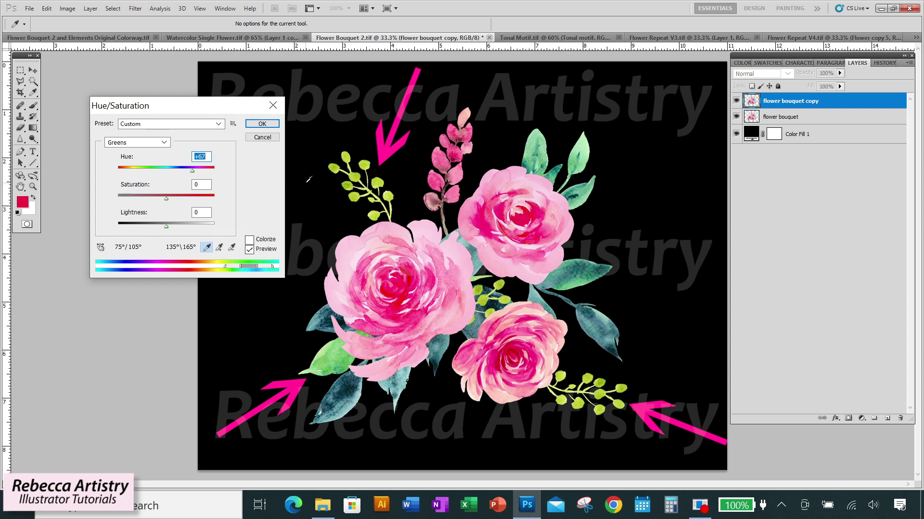
Try shifting the hue of the bouquet copy's Yellows to about +121.
click(164, 142)
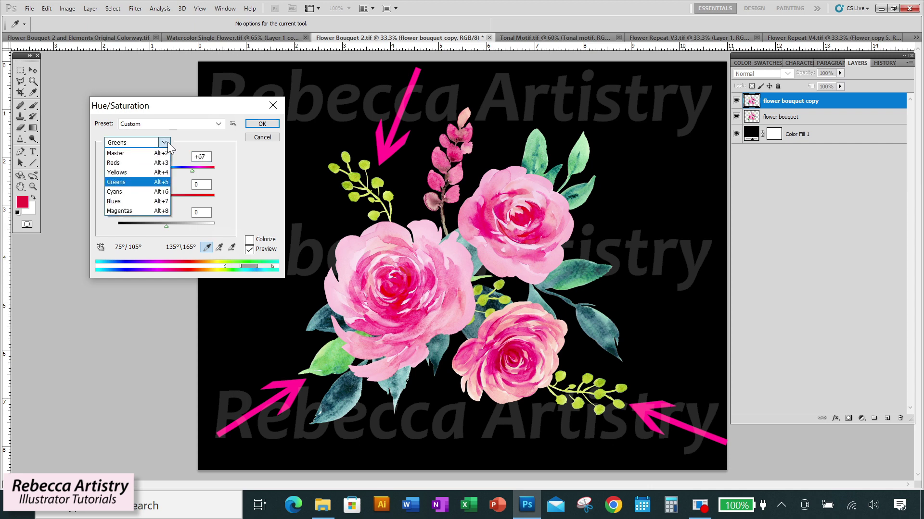
click(120, 172)
drag(165, 171, 203, 172)
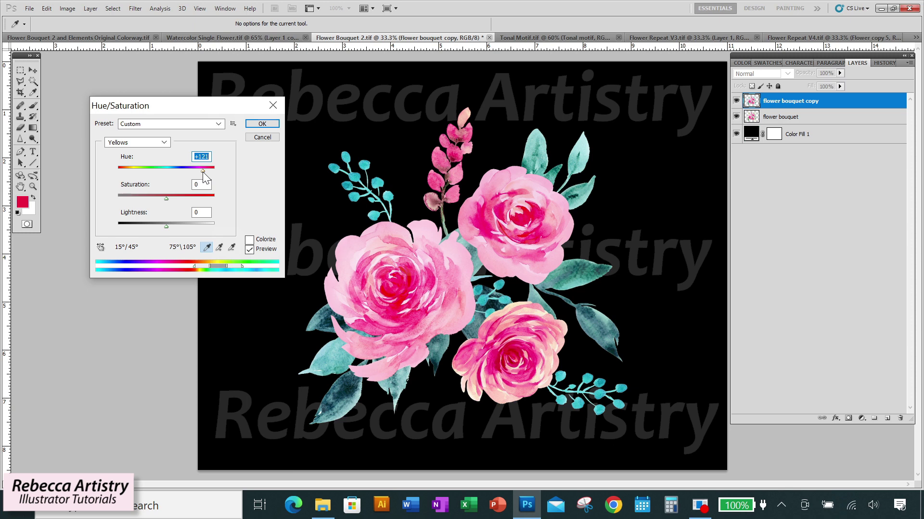
Try Magentas hue shifts of +74 and -94 on the bouquet copy, and cancel the Hue/Saturation adjustment.
click(164, 143)
click(126, 212)
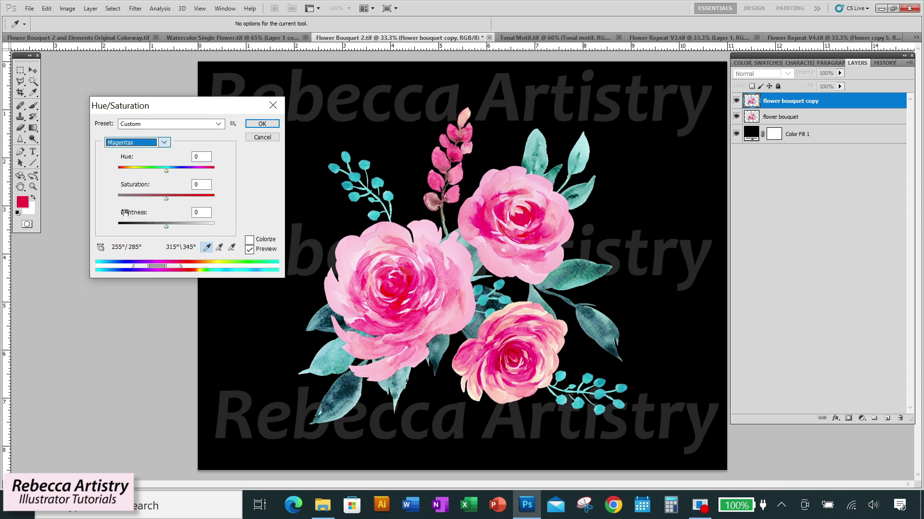
drag(167, 171, 206, 174)
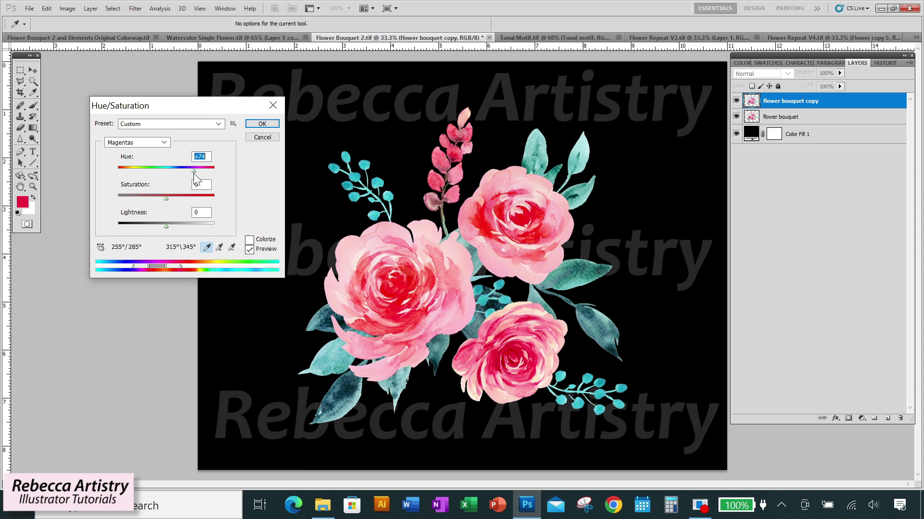
drag(206, 174, 136, 171)
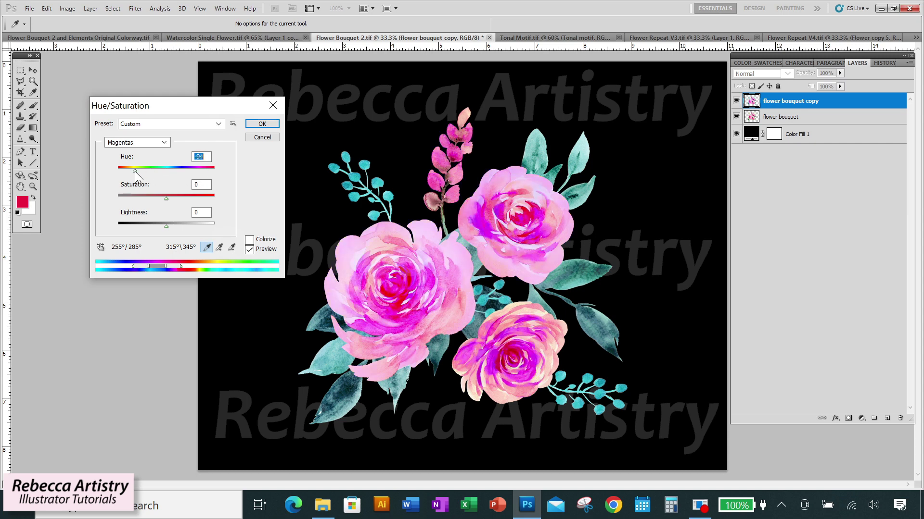
click(274, 138)
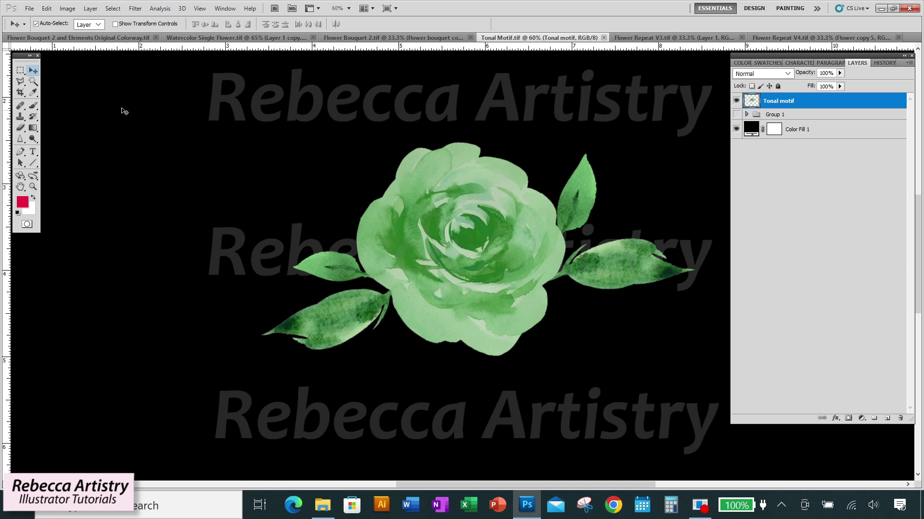
Outline the green rose without its leaves using the Polygonal Lasso and copy it onto its own layer named flower alone.
click(22, 83)
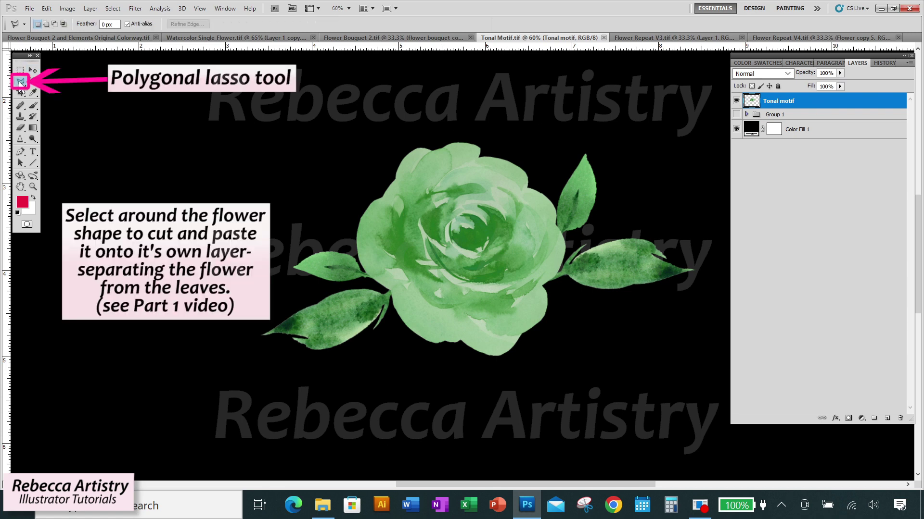
click(362, 268)
click(390, 289)
click(400, 346)
click(479, 395)
click(558, 393)
click(570, 341)
click(565, 305)
click(548, 281)
click(566, 249)
click(558, 221)
click(544, 143)
click(491, 112)
click(400, 127)
click(331, 178)
click(362, 268)
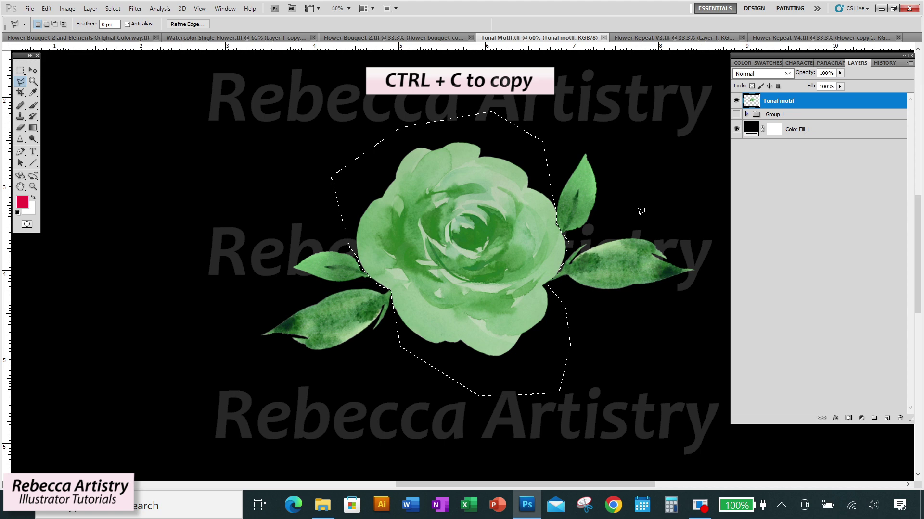
key(ctrl+j)
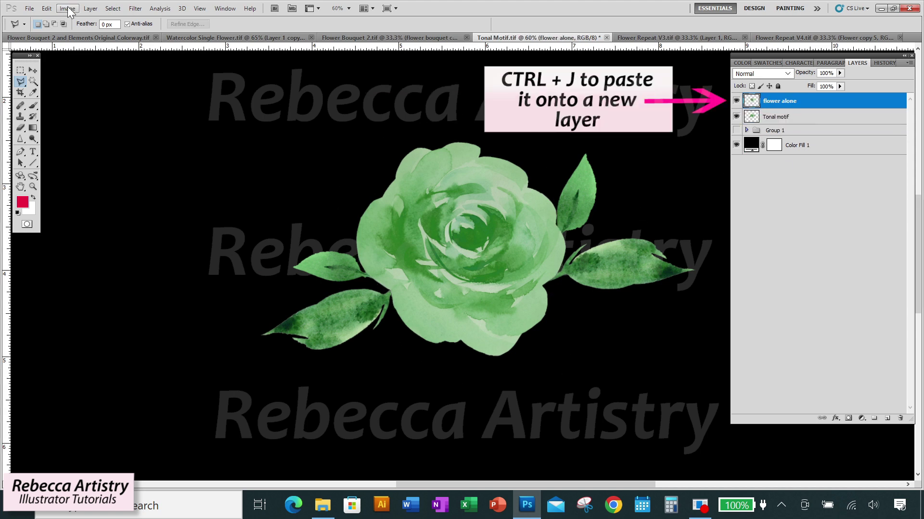
Recolor only the flower alone layer with Hue/Saturation, shifting the Master hue to -148 and adjusting it to a smaller negative value.
click(67, 8)
key(Escape)
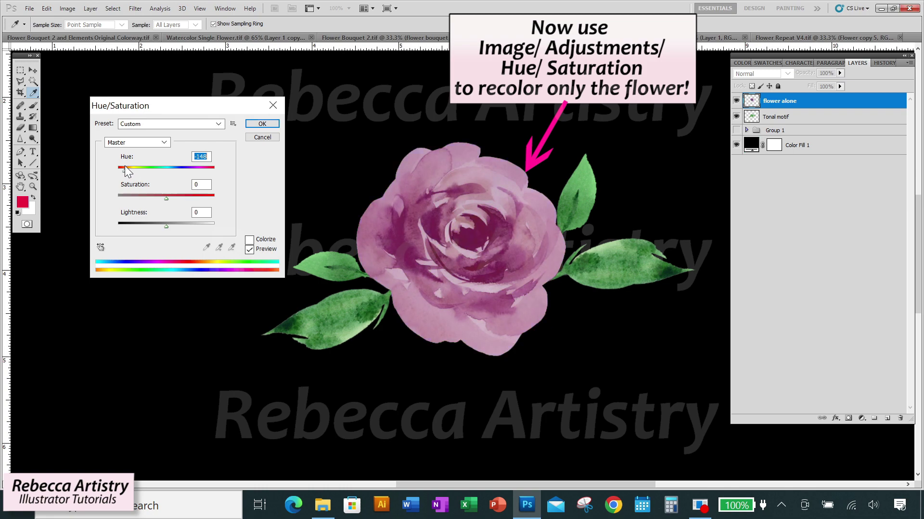
drag(125, 169, 139, 170)
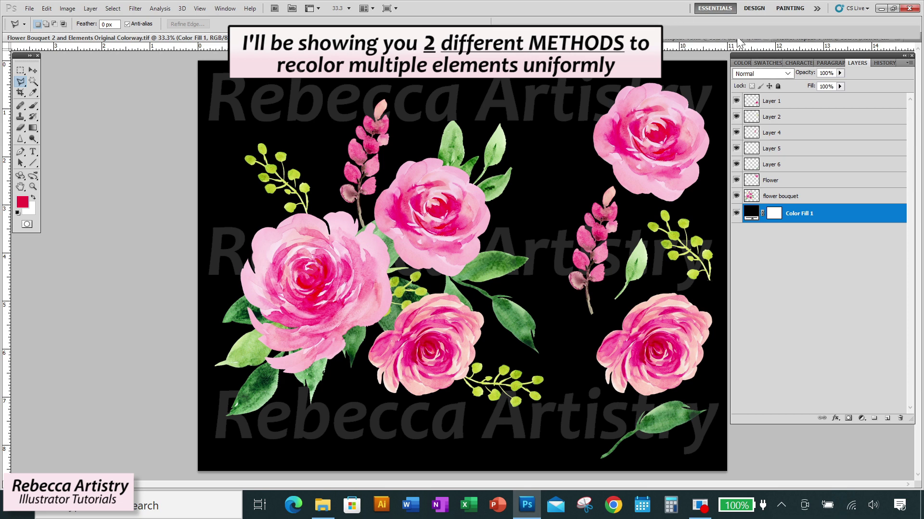
Duplicate the Colorway 1 image with its layers as Flower Bouquet 2 and Elements Colorway 2.
click(793, 43)
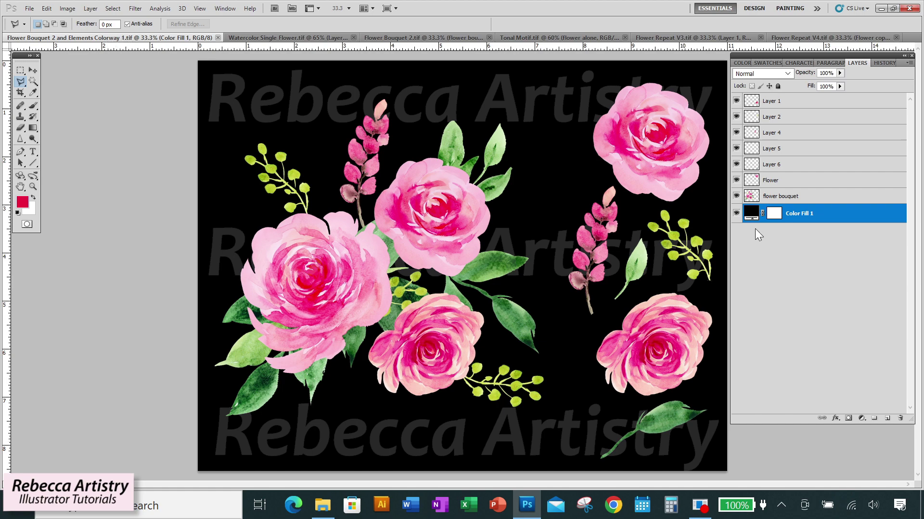
click(821, 197)
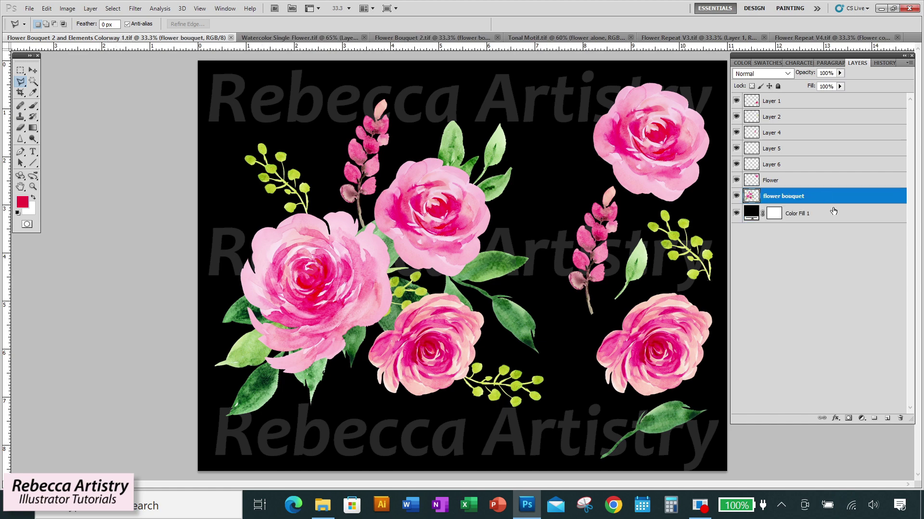
click(68, 8)
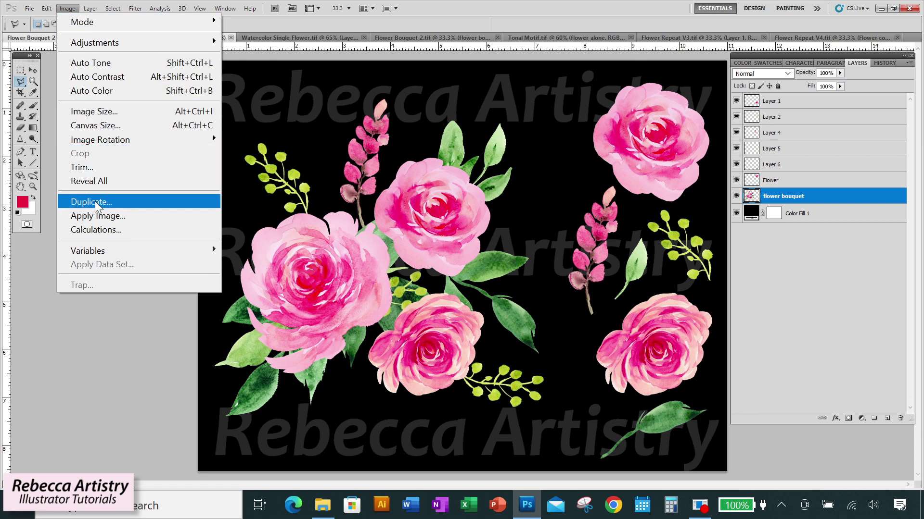
click(119, 201)
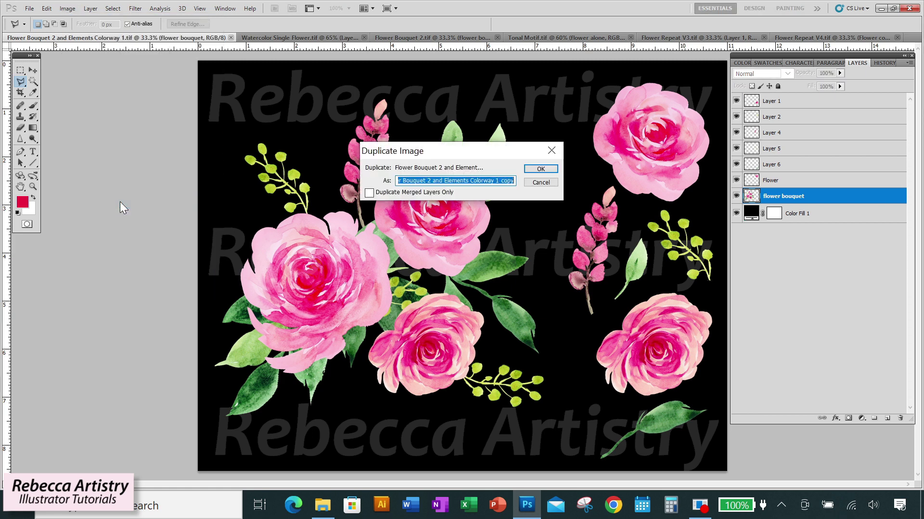
drag(496, 180, 518, 180)
text(2)
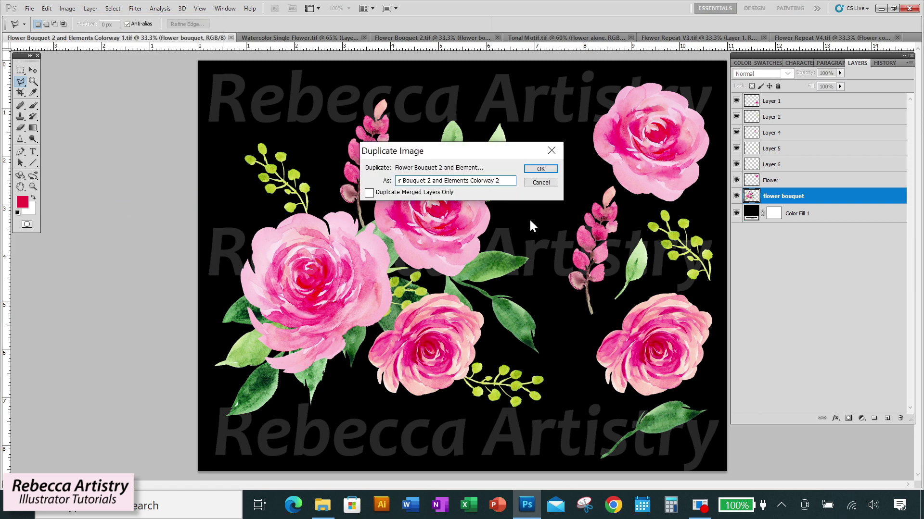
click(541, 169)
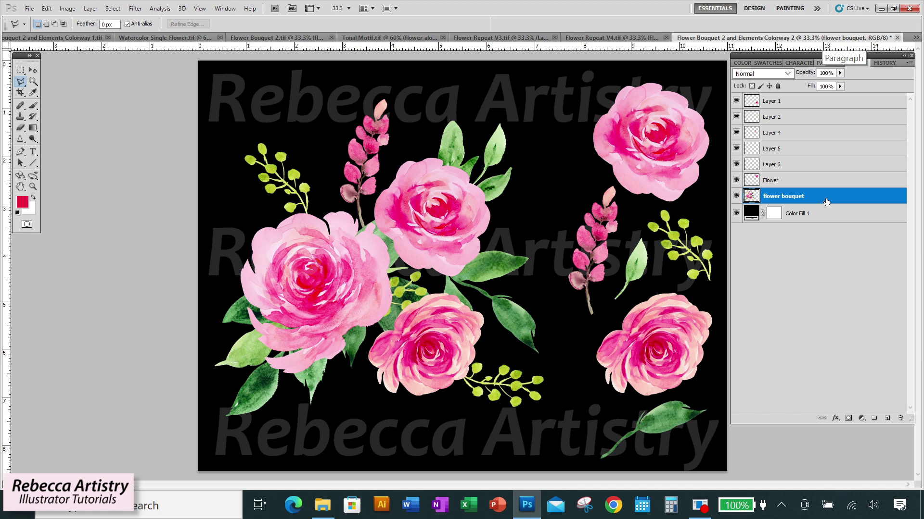
Merge all the layers from flower bouquet up to Layer 1 into one, leaving the black Color Fill 1 background separate.
click(736, 214)
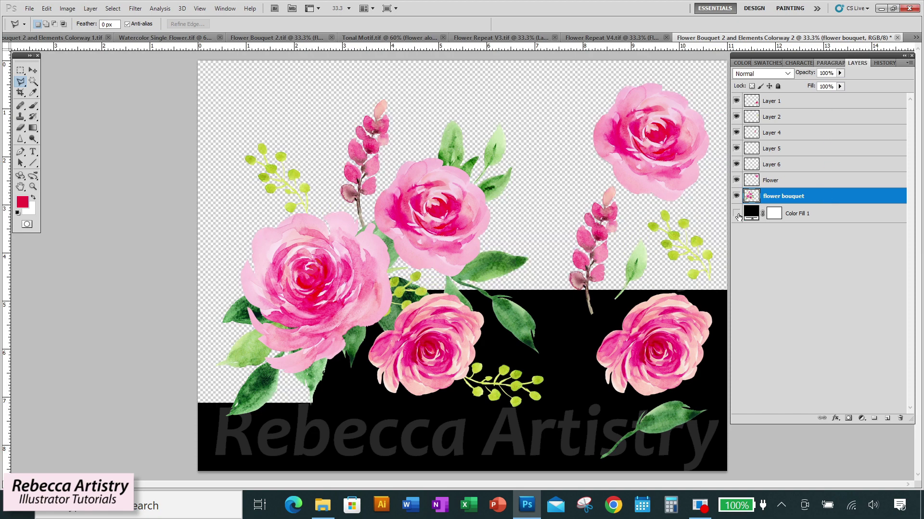
click(737, 214)
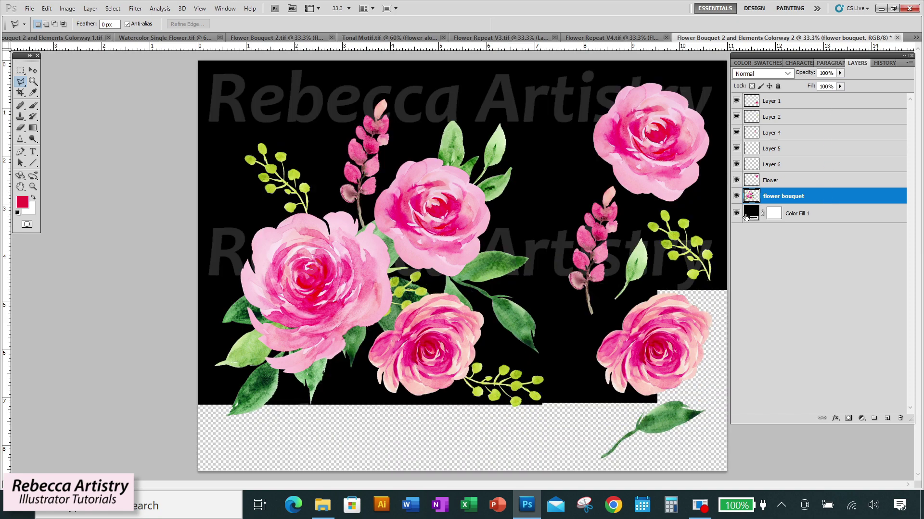
shift+click(828, 106)
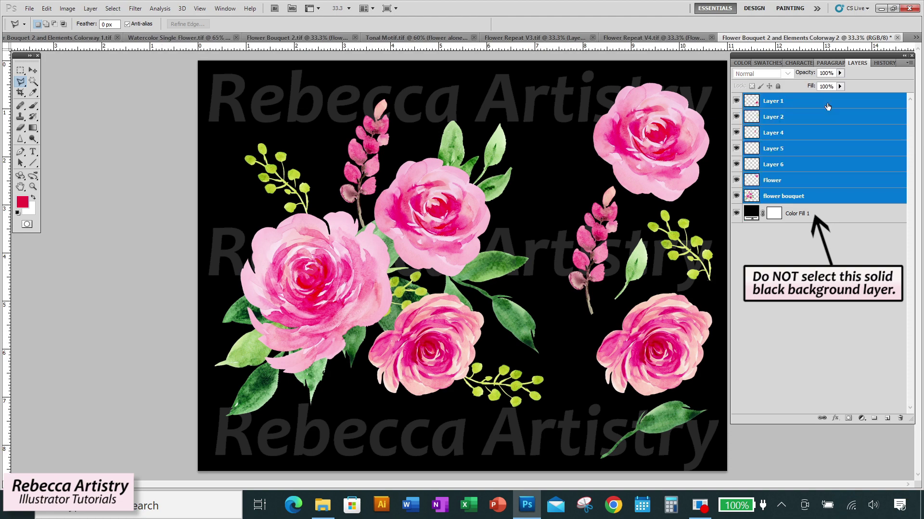
right_click(827, 103)
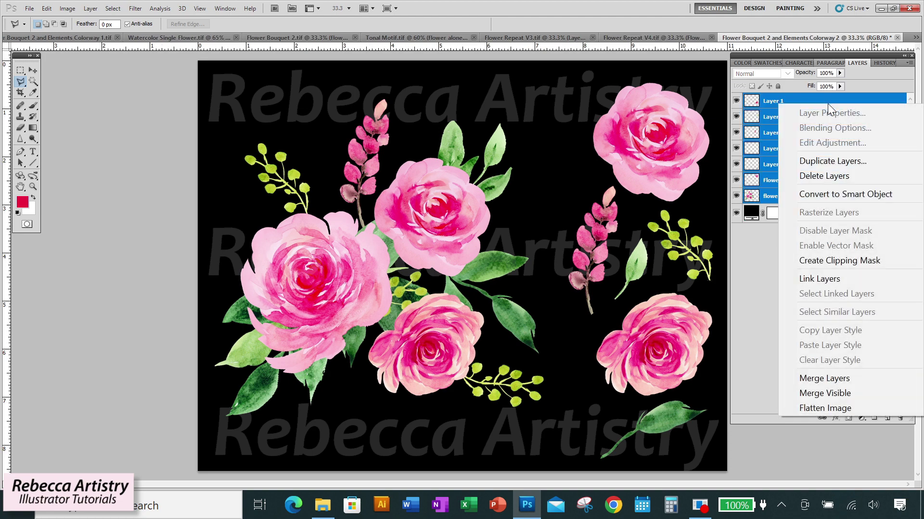
click(842, 375)
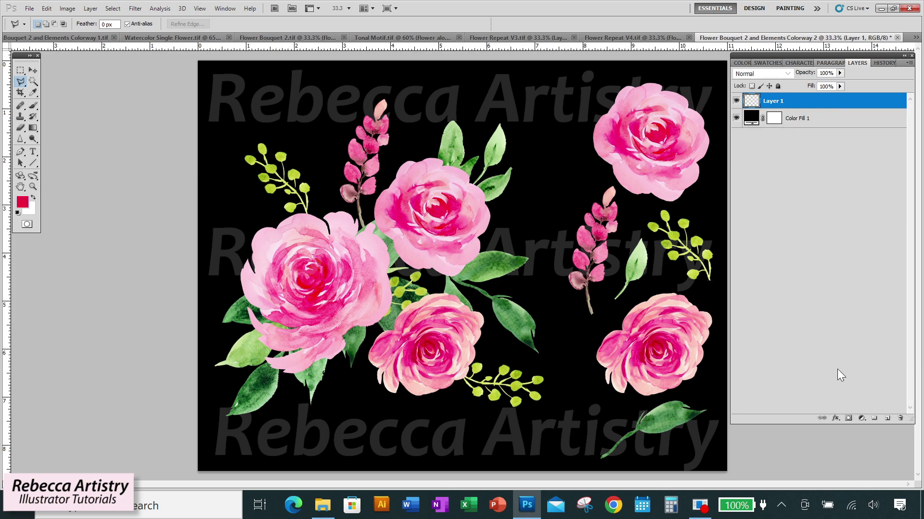
click(736, 101)
click(736, 101)
Adjust the Reds of the merged Layer 1 with Hue/Saturation to hue -73 and saturation -30.
click(66, 8)
mouse_move(102, 41)
click(308, 117)
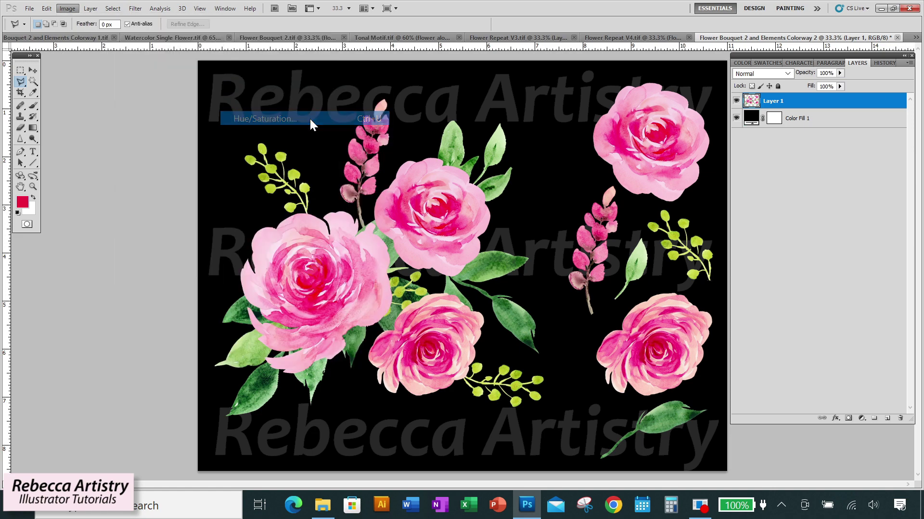
drag(224, 105, 177, 85)
click(117, 123)
click(86, 140)
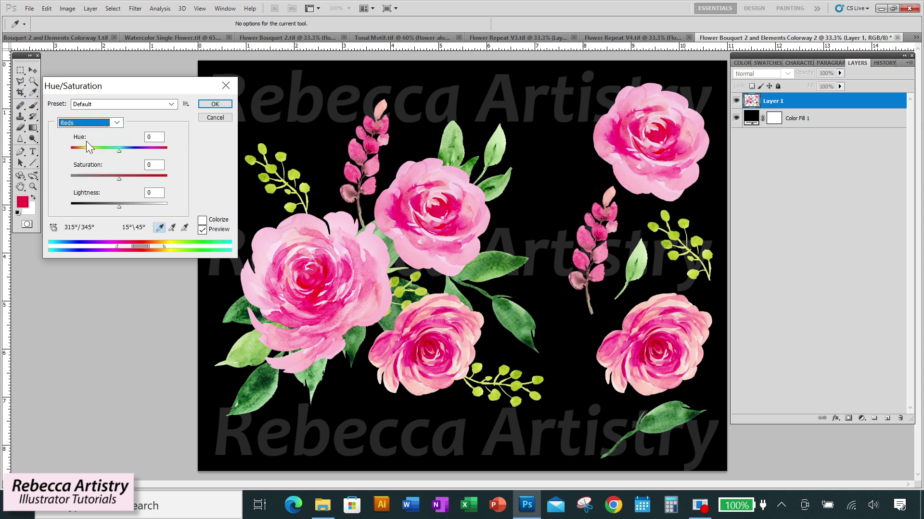
drag(119, 151, 97, 149)
text(-73)
key(Tab)
key(shift+Down)
key(shift+Down)
key(shift+Down)
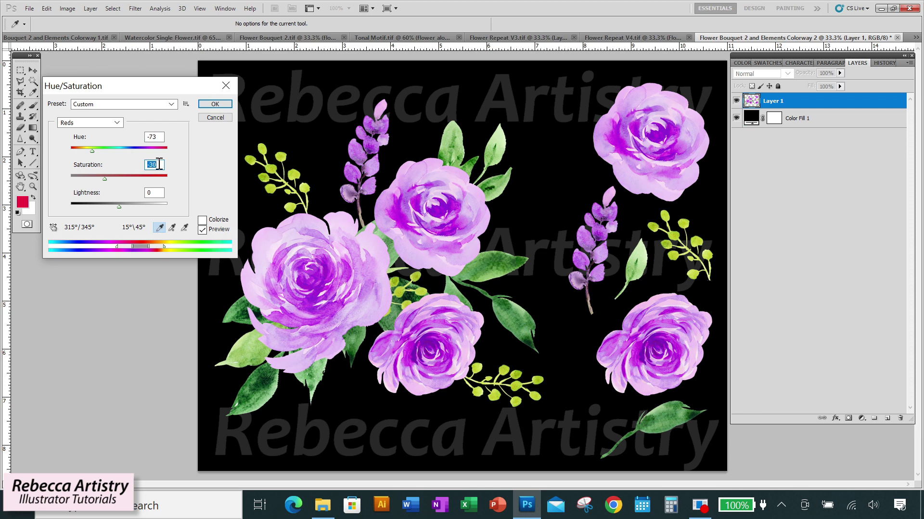
Shift the hue of the merged layer's Greens to +30.
click(117, 123)
click(89, 164)
drag(118, 151, 134, 151)
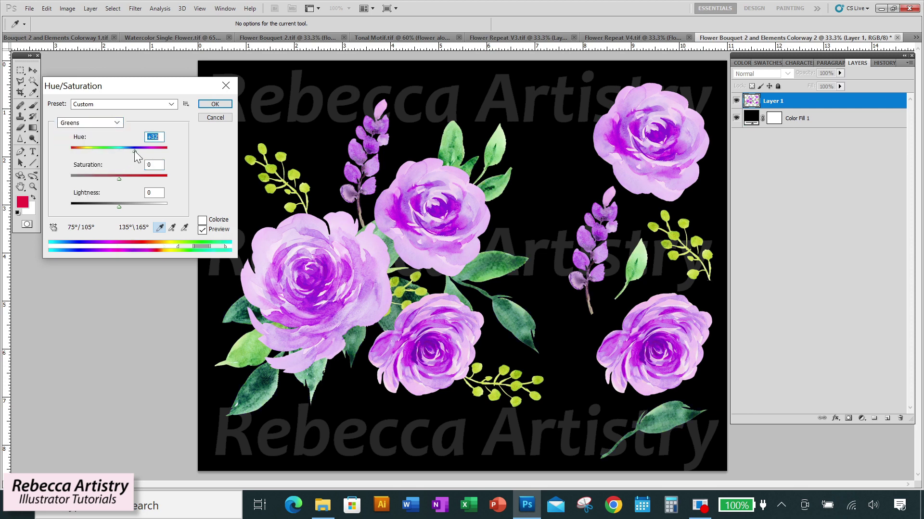
Shift the Yellows hue to +82 and apply the adjustment, checking the artwork with the black background briefly hidden.
click(117, 122)
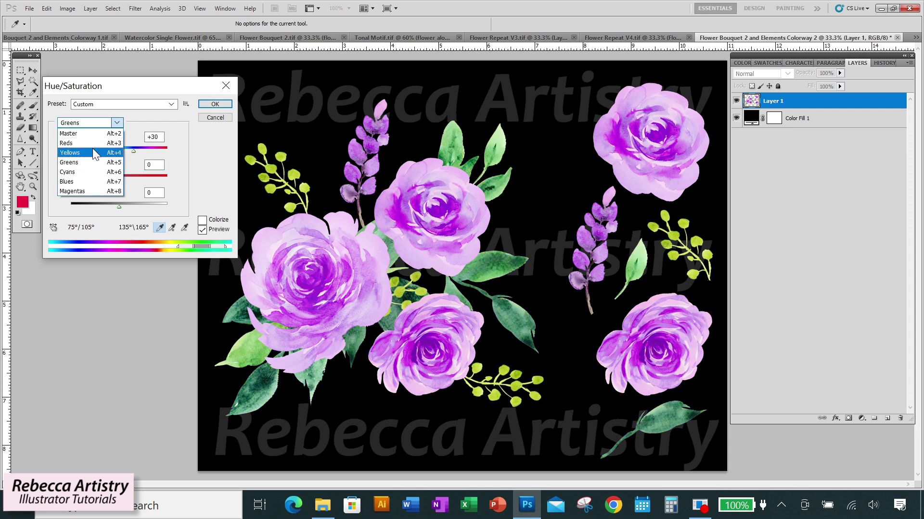
click(92, 151)
drag(119, 151, 148, 150)
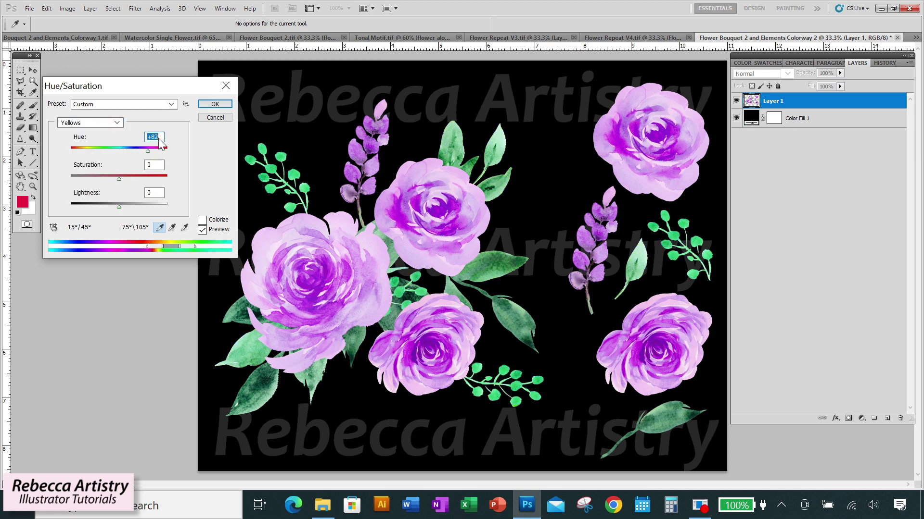
click(222, 105)
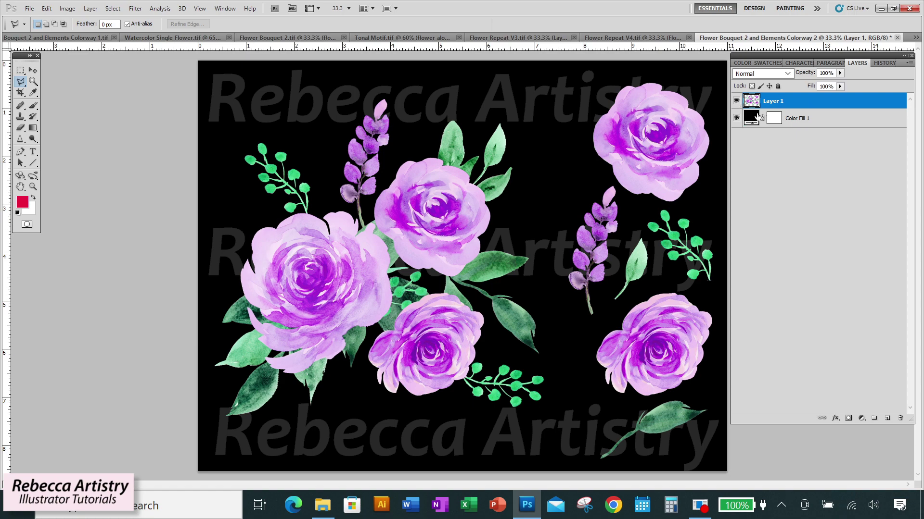
click(736, 119)
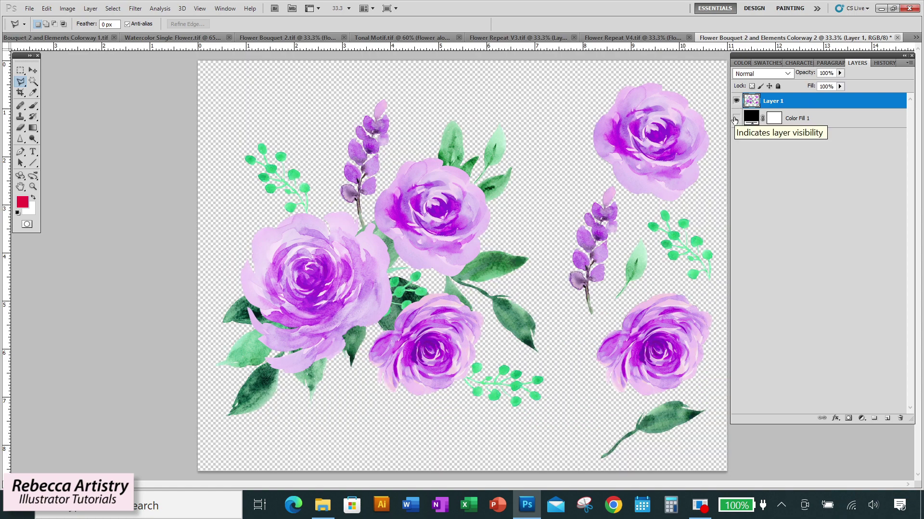
click(736, 118)
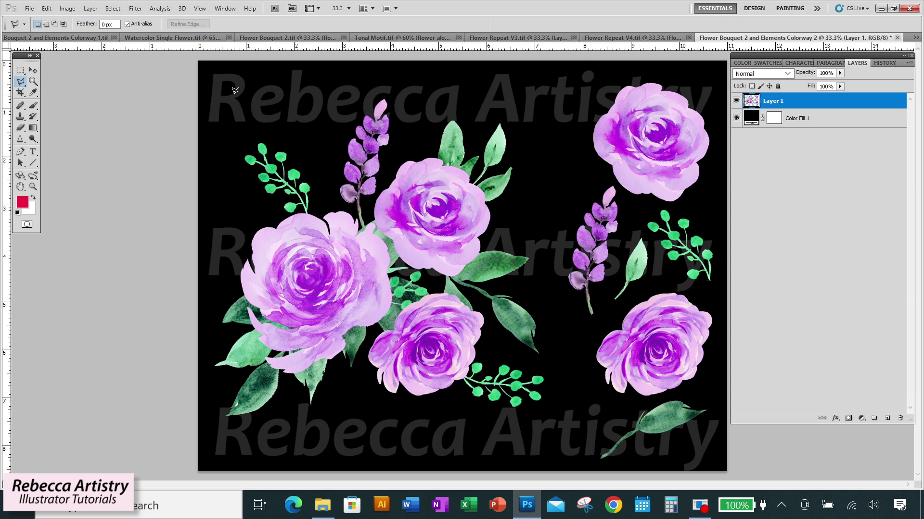
Outline the separate upper rose with a polygonal selection and copy it from merged Layer 1 to its own layer.
click(604, 77)
click(571, 141)
click(590, 166)
click(628, 199)
click(683, 205)
click(713, 194)
click(720, 107)
click(699, 83)
click(635, 68)
key(ctrl+j)
Outline the separate purple flower sprig and copy it from merged Layer 1 to its own layer.
click(587, 193)
click(607, 176)
click(625, 192)
click(628, 221)
click(601, 319)
click(584, 327)
click(558, 271)
click(566, 231)
click(586, 193)
click(796, 117)
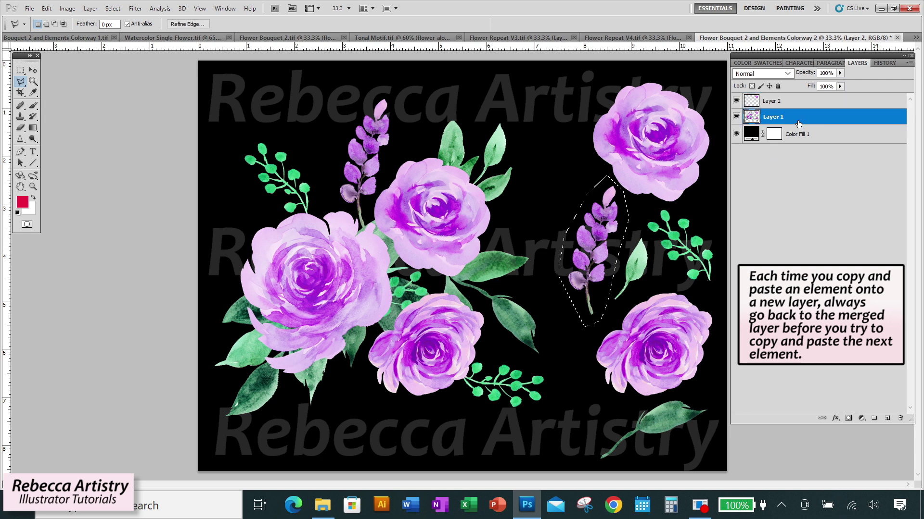
key(ctrl+j)
Copy the small light green leaf and the separate berry branch from merged Layer 1, each to its own layer.
click(796, 132)
key(ctrl+j)
click(796, 148)
click(640, 223)
click(644, 204)
click(720, 284)
click(640, 224)
key(ctrl+j)
Outline the separate lower rose and copy it from merged Layer 1 to its own layer.
click(796, 164)
click(727, 337)
click(594, 381)
click(654, 286)
key(ctrl+j)
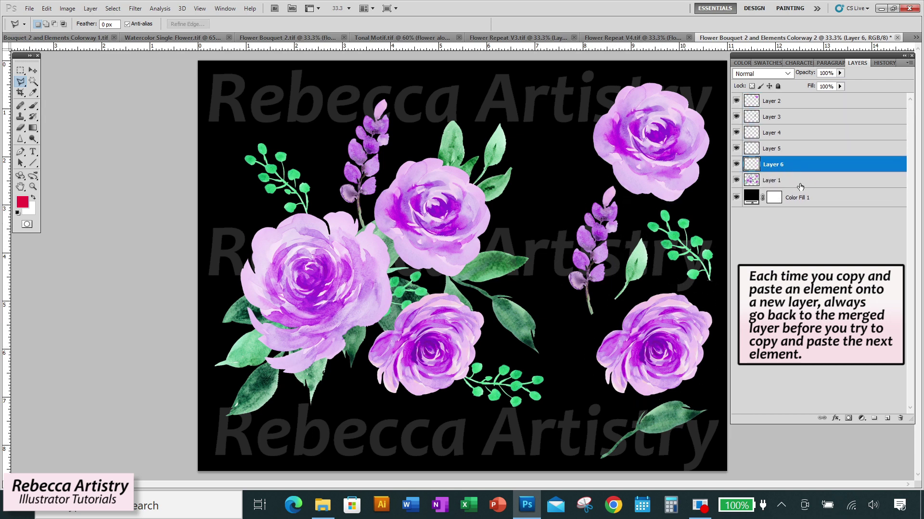
Copy the dark leaf below the lower rose and the whole bouquet from merged Layer 1, each to its own layer.
click(800, 186)
click(602, 461)
click(707, 404)
key(ctrl+j)
click(796, 196)
click(207, 428)
click(207, 197)
key(ctrl+j)
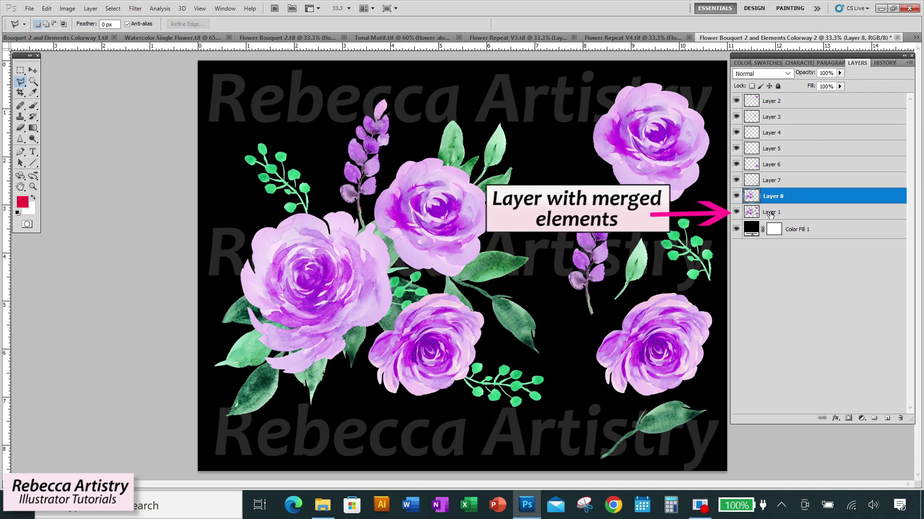
Hide merged Layer 1 and rename it "All elements merged".
click(736, 213)
double_click(775, 213)
text(All elements merged)
key(Return)
Save the image as the TIFF Flower Bouquet 2 and Elements Colorway 2 with LZW image compression and RLE layer compression.
click(29, 8)
click(45, 217)
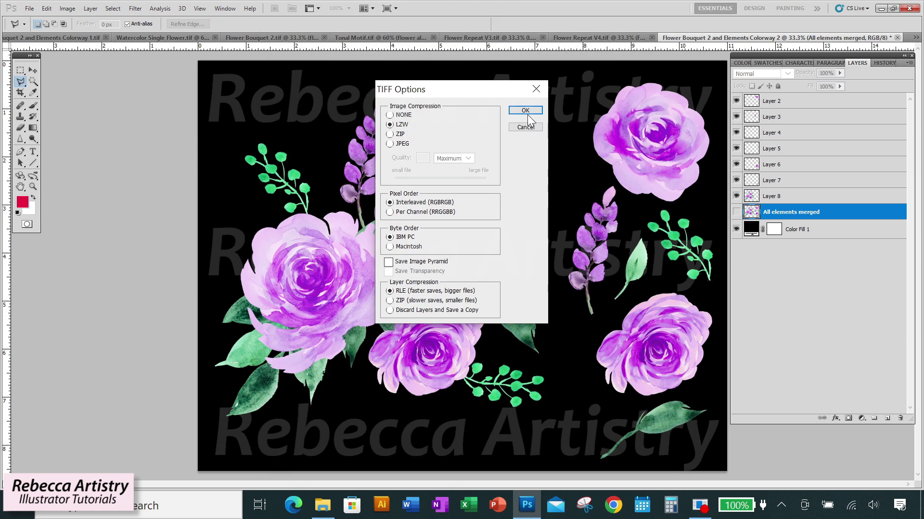
click(526, 110)
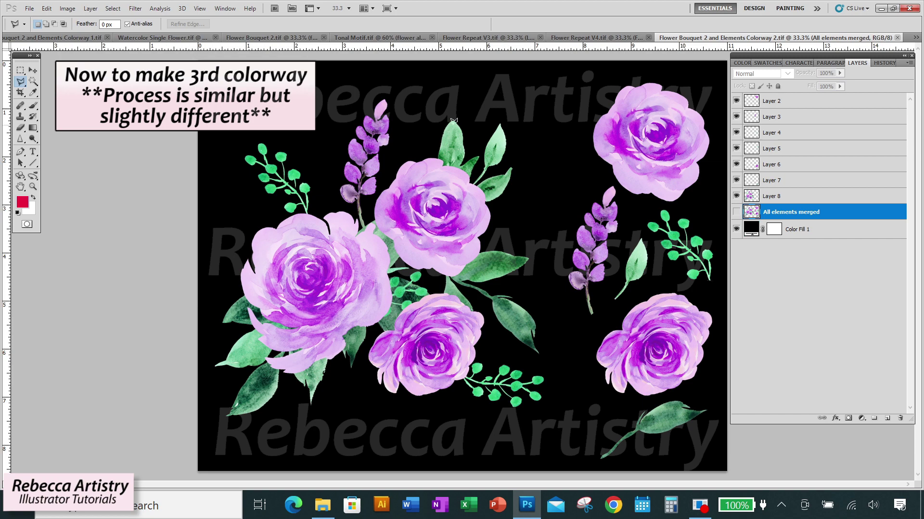
Duplicate the Colorway 2 image with its layers as Flower Bouquet 2 and Elements Colorway 3.
click(72, 10)
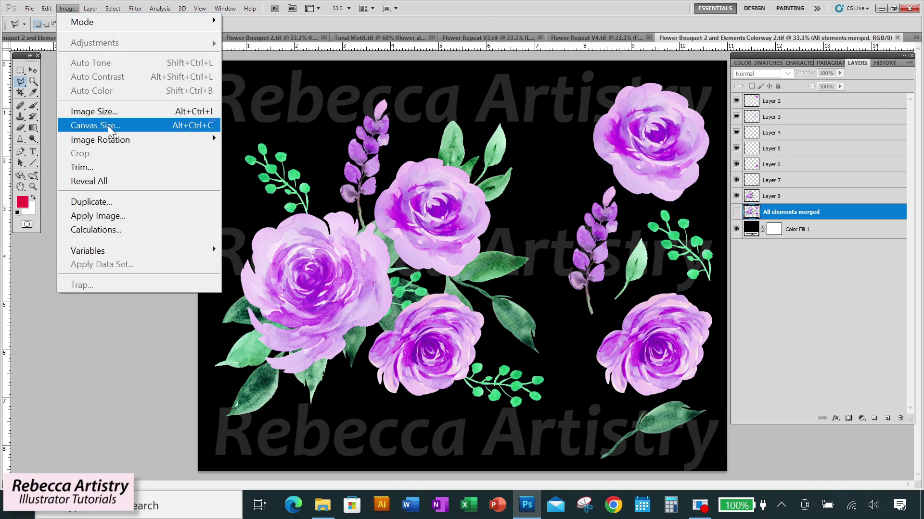
click(105, 203)
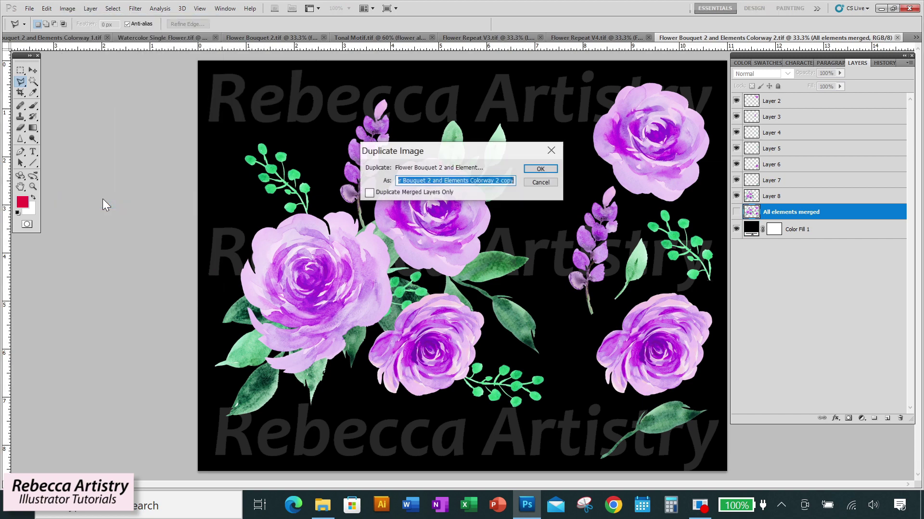
drag(496, 181, 521, 181)
text(3)
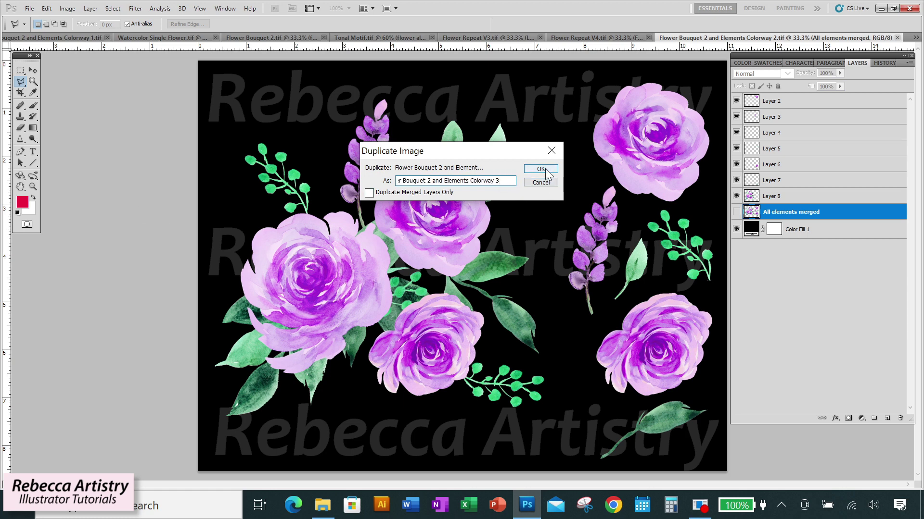
click(545, 170)
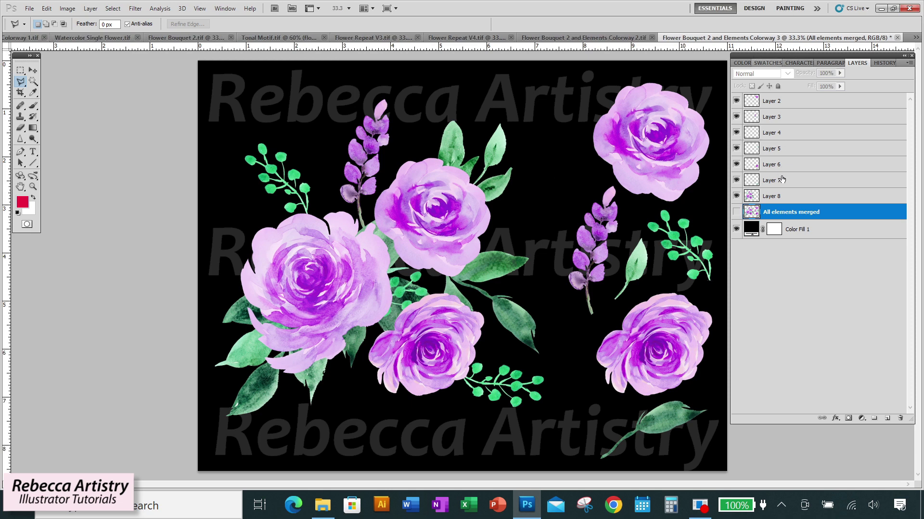
Delete the separated element layers from Layer 2 through Layer 8 and show the All elements merged layer.
click(792, 196)
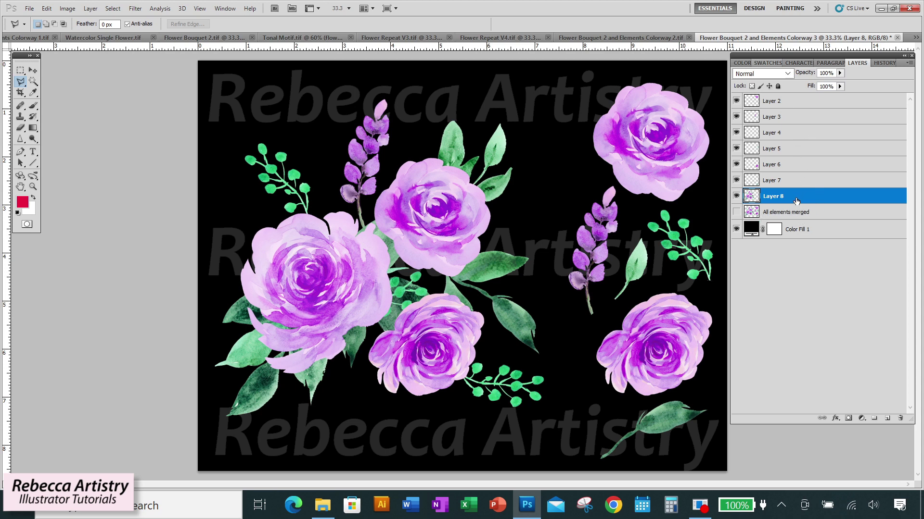
shift+click(803, 103)
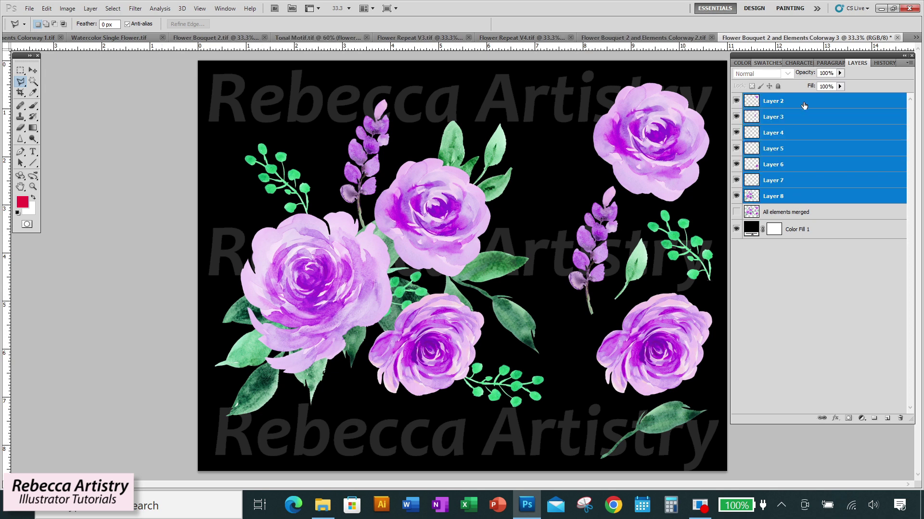
drag(819, 170, 899, 418)
click(736, 101)
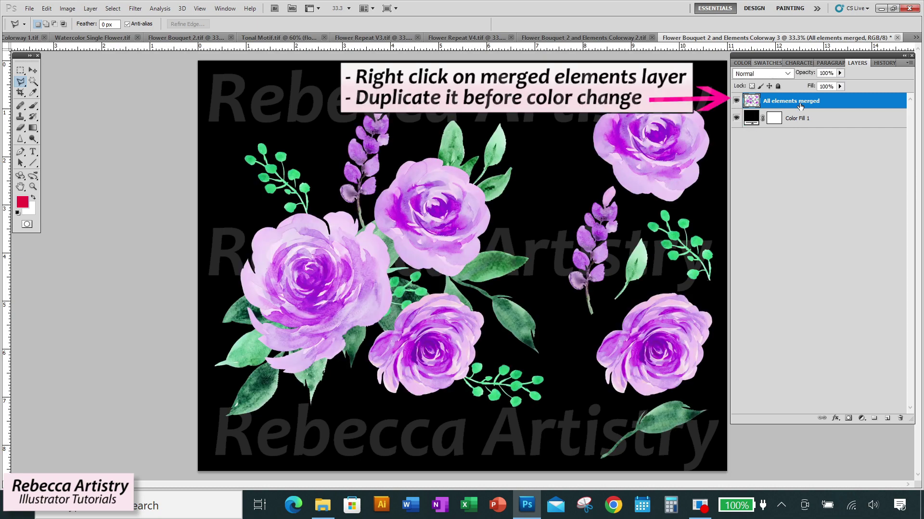
Duplicate the All elements merged layer, hide the original and rename the copy "layer".
click(909, 63)
click(799, 87)
key(Return)
click(736, 116)
double_click(794, 101)
text(layer)
key(Return)
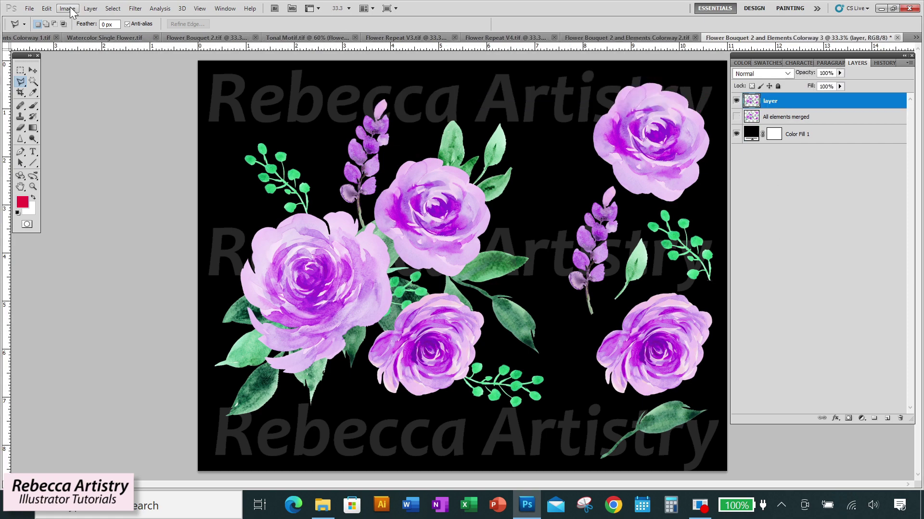
Recolor the duplicated layer with Hue/Saturation, turning the purple flowers peachy red and the foliage a yellower green.
click(72, 12)
mouse_move(105, 43)
click(296, 120)
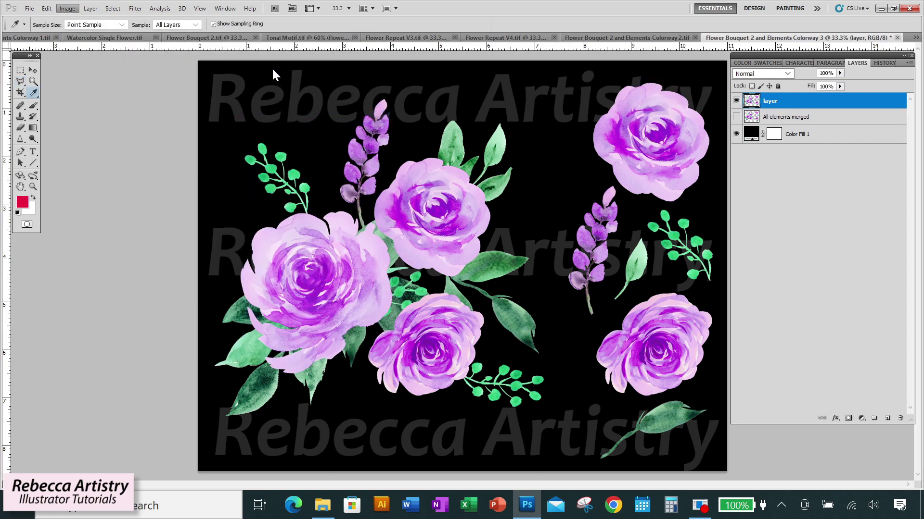
drag(119, 150, 146, 149)
mouse_move(119, 178)
mouse_down()
mouse_move(91, 151)
mouse_move(73, 149)
mouse_up()
click(90, 123)
click(90, 157)
key(Return)
Outline the separate upper rose and the red flower sprig and copy each from the recolored layer to its own layer.
key(l)
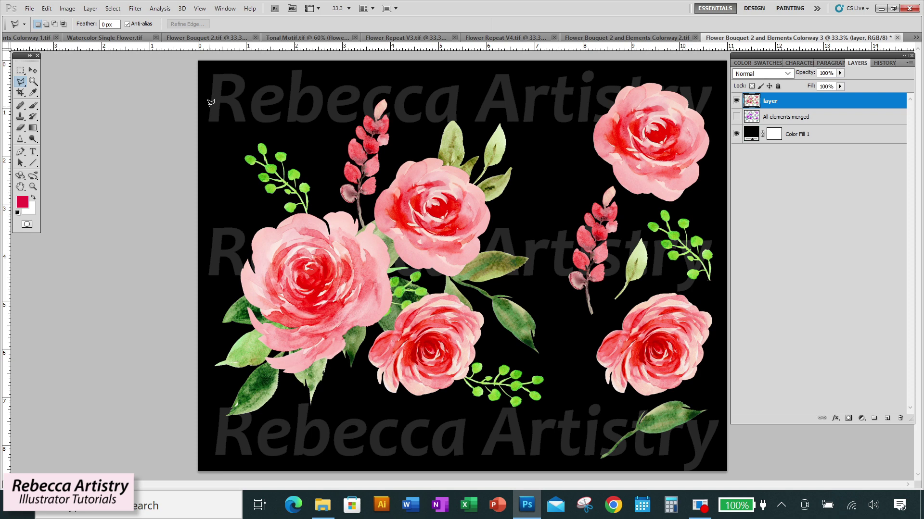
click(581, 154)
click(581, 118)
click(595, 87)
click(622, 72)
click(706, 76)
click(722, 163)
click(688, 206)
click(625, 195)
click(582, 154)
key(ctrl+j)
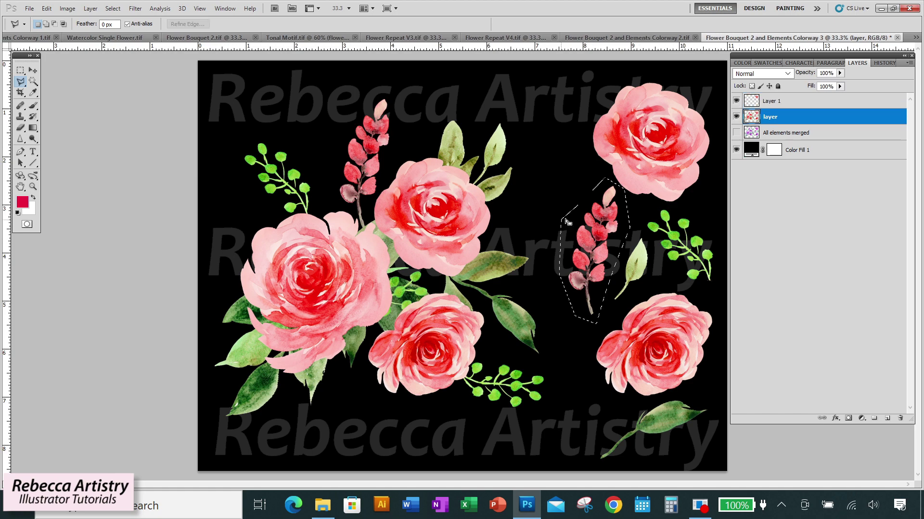
key(ctrl+j)
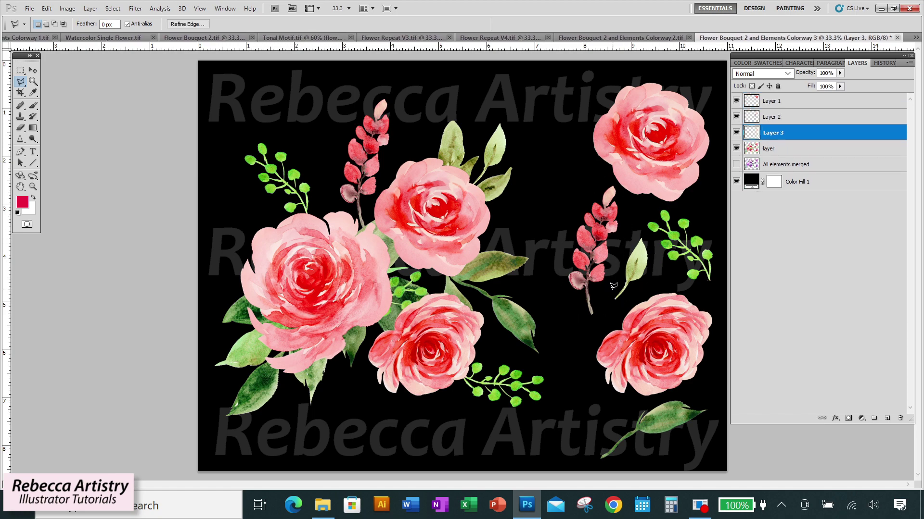
Rename the recolored merged layer "All elements merged peach" and hide it.
click(787, 201)
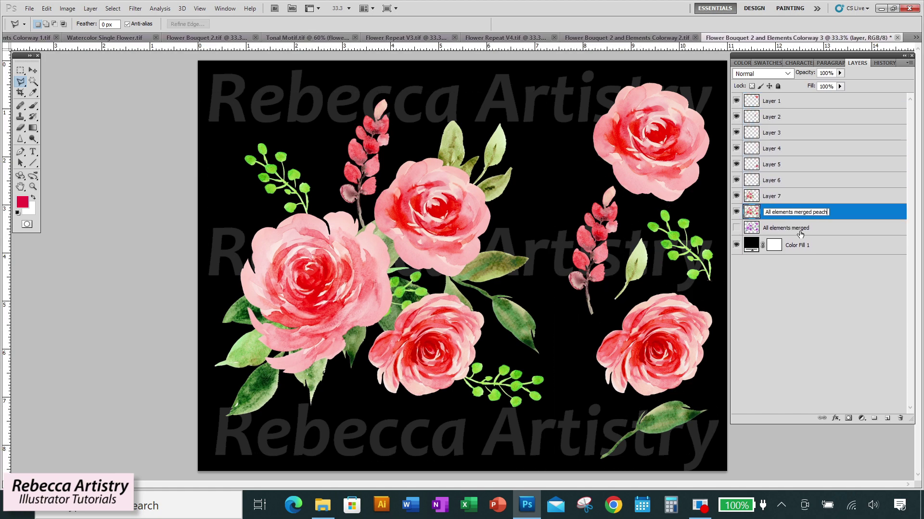
click(790, 228)
Save the image with its layers as the TIFF file Flower Bouquet 2 and Elements Colorway 3.
click(30, 8)
click(84, 217)
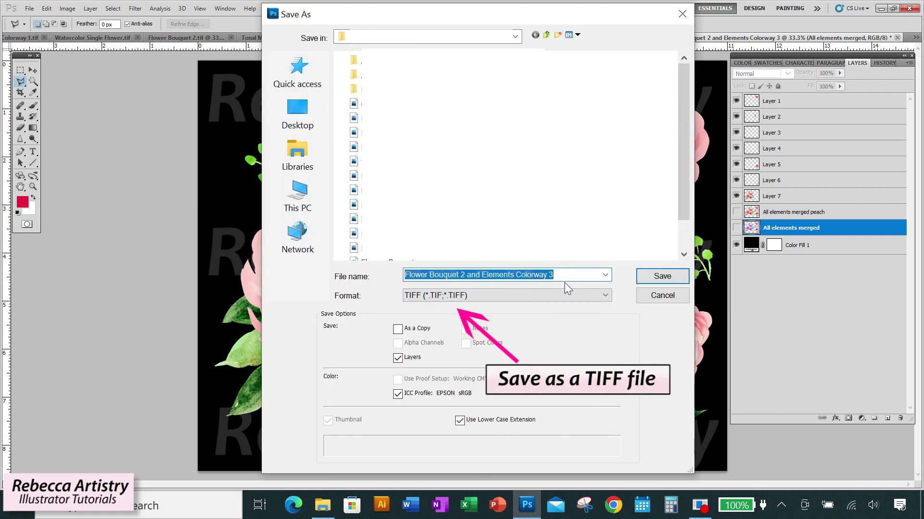
click(657, 279)
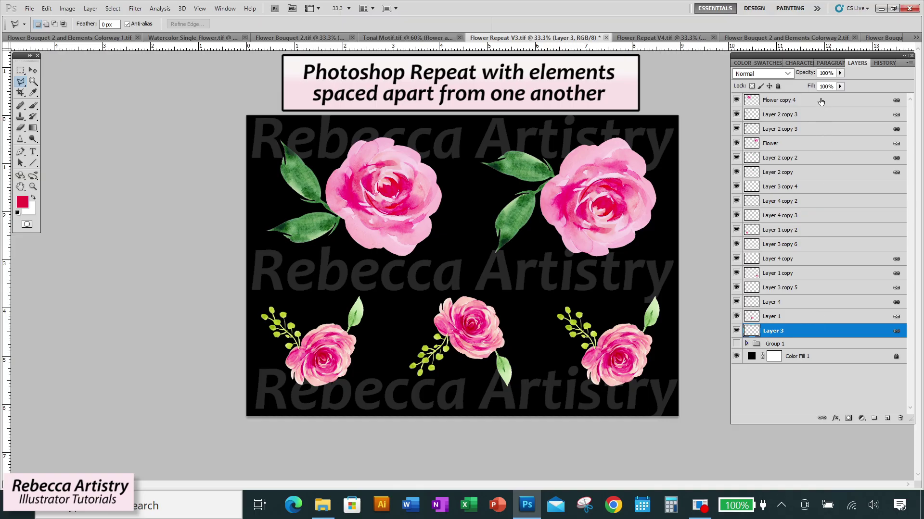
In Flower Repeat V3, merge all flower layers from Flower copy 4 to Layer 3, leaving Group 1 and Color Fill 1 separate.
shift+click(820, 101)
right_click(820, 98)
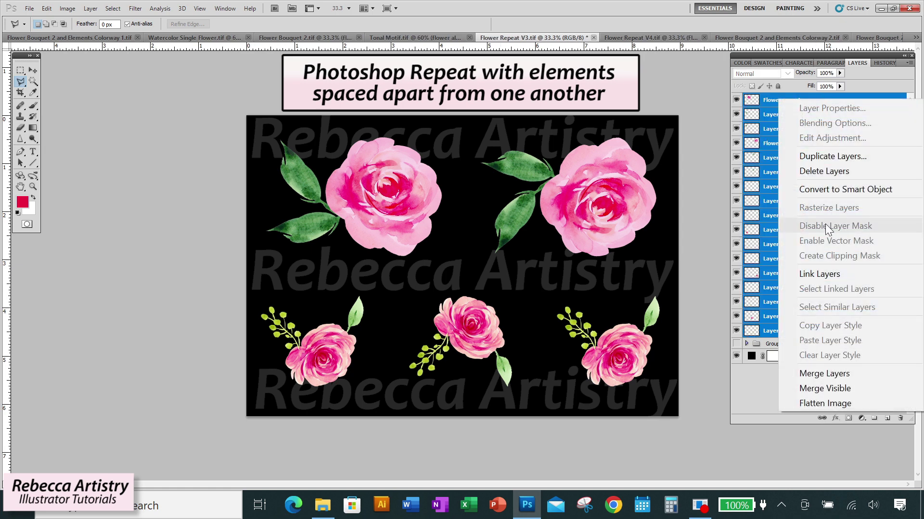
click(827, 371)
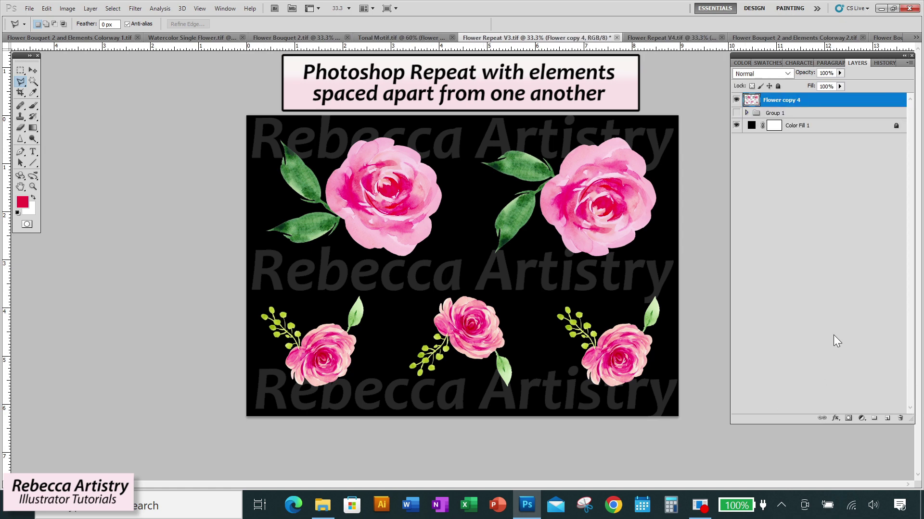
Shift the hue of the merged repeat layer's Reds to +45 with Hue/Saturation.
click(67, 9)
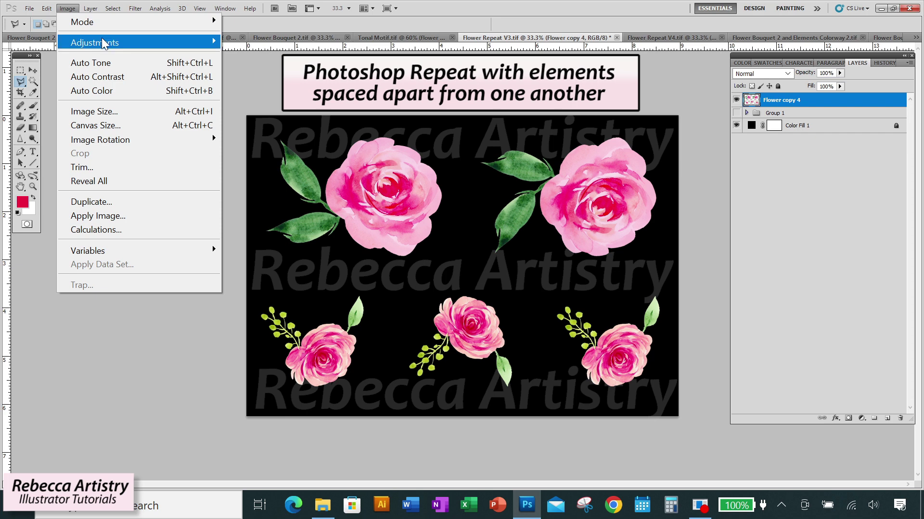
mouse_move(207, 43)
click(267, 120)
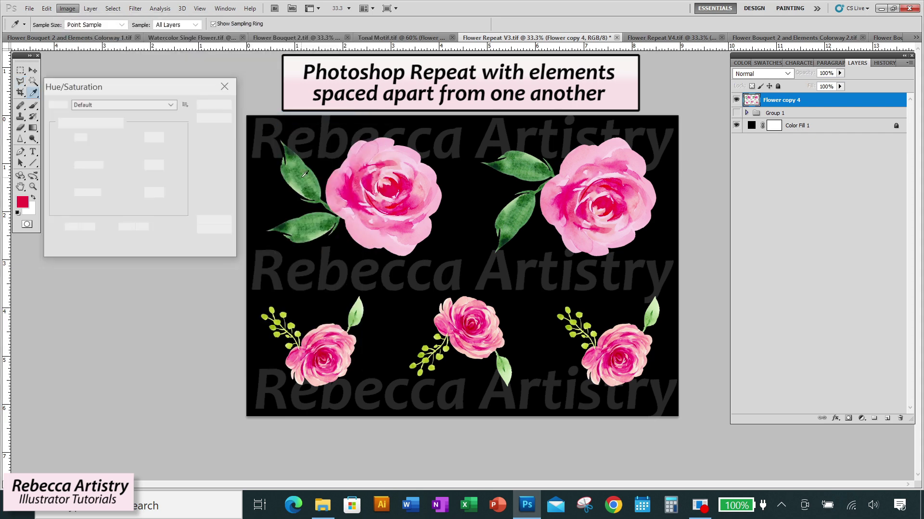
click(119, 127)
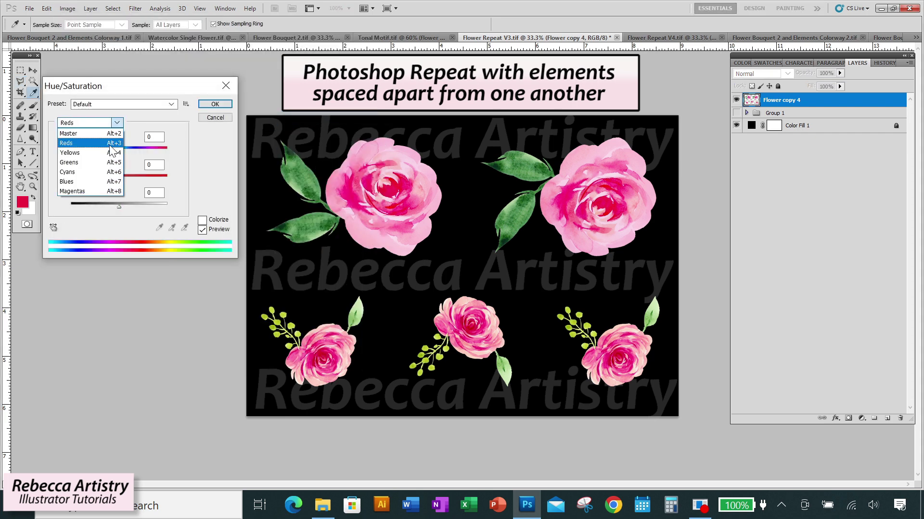
click(107, 137)
drag(118, 151, 140, 149)
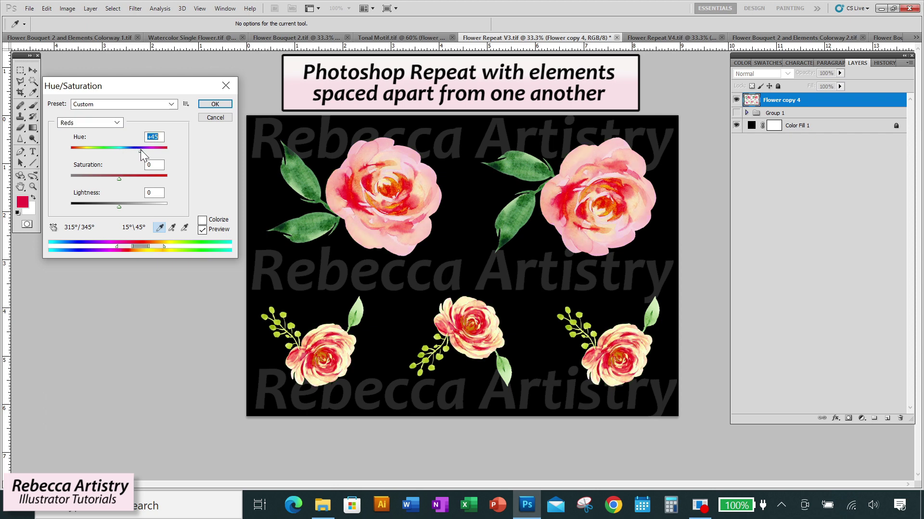
Shift the hue of the merged repeat layer's Greens to -27 and apply the adjustment.
click(117, 123)
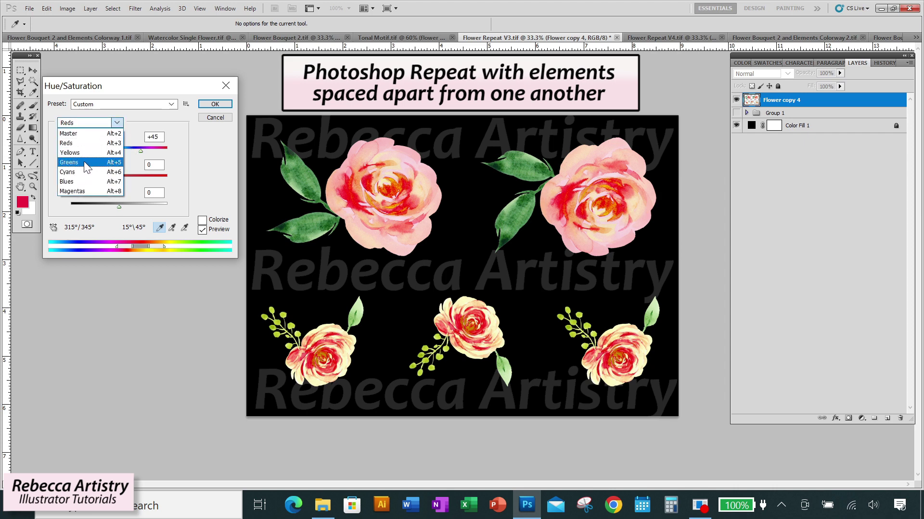
click(116, 162)
drag(119, 151, 107, 153)
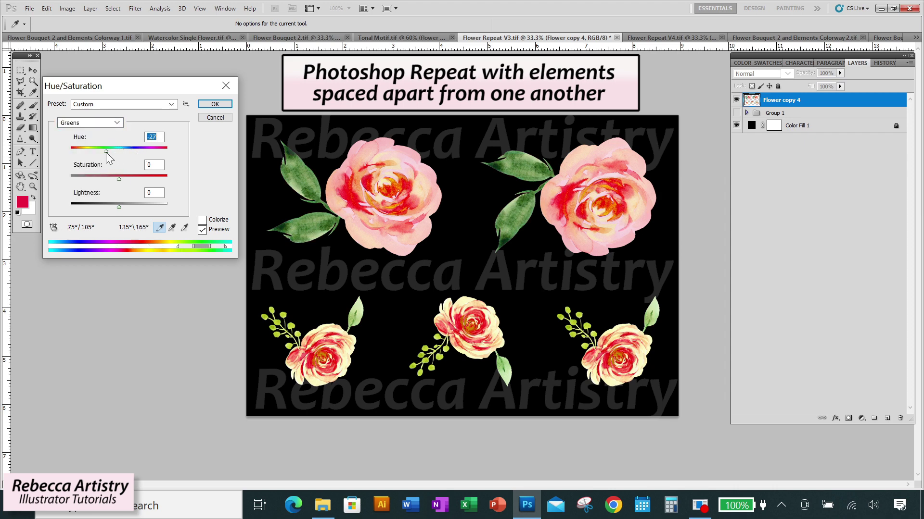
click(211, 105)
Select the repeat's upper-left rose with its leaves using a rectangular marquee and copy it to its own layer.
click(20, 71)
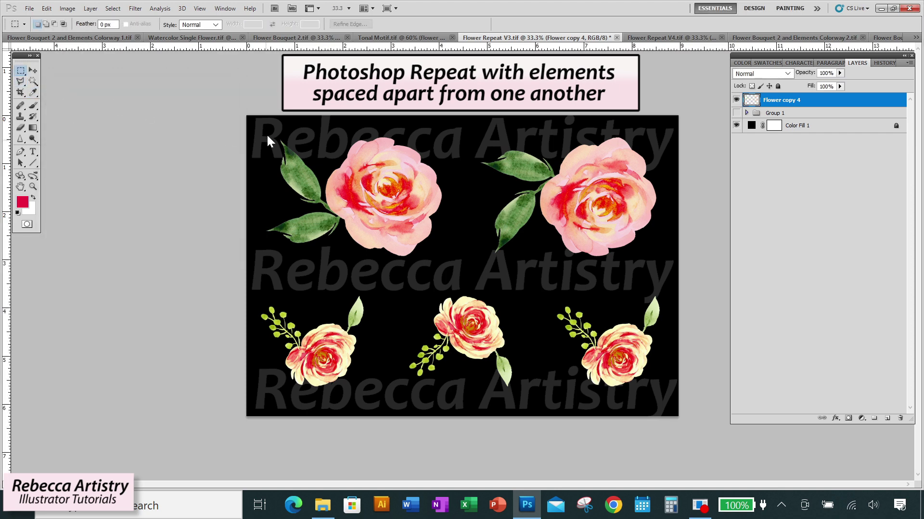
drag(291, 212, 454, 277)
key(ctrl+j)
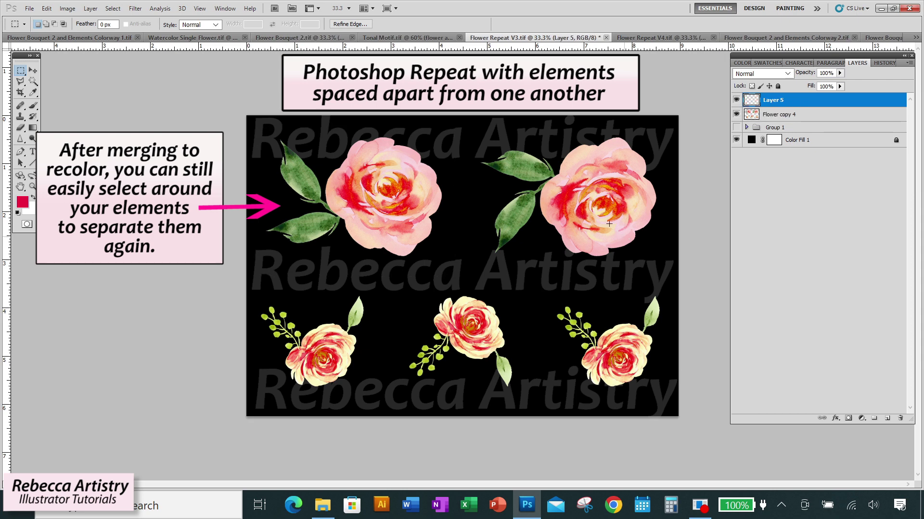
Copy the repeat's lower-center rose with its berries and leaf from Flower copy 4 to its own layer and move it up.
mouse_move(395, 291)
mouse_down()
mouse_move(525, 401)
mouse_move(543, 403)
mouse_up()
click(800, 119)
key(ctrl+j)
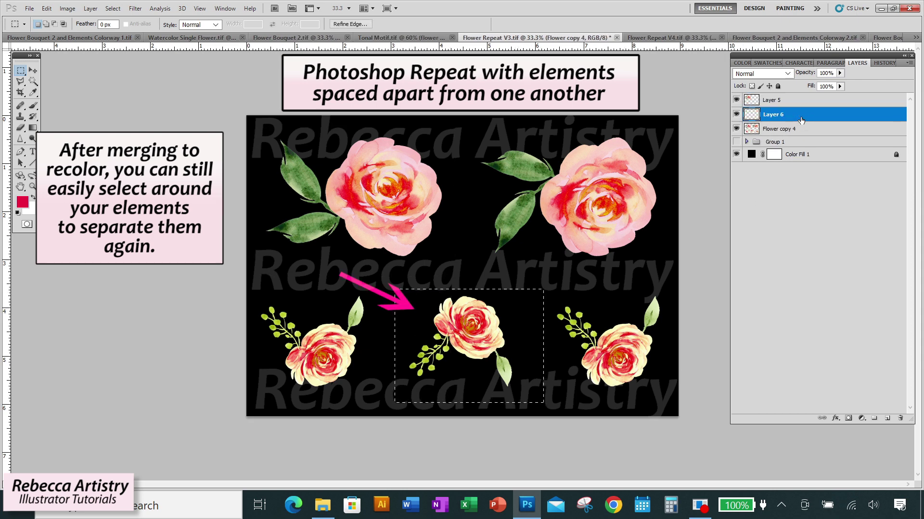
key(w)
key(v)
drag(521, 331, 581, 278)
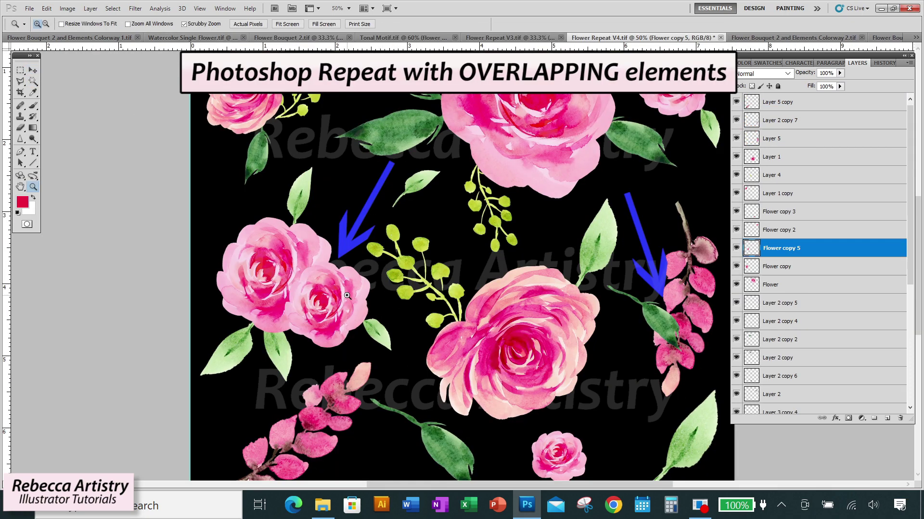
In Flower Repeat V4, merge all flower layers from Layer 5 copy down, leaving Group 1 and Color Fill 1 separate.
key(v)
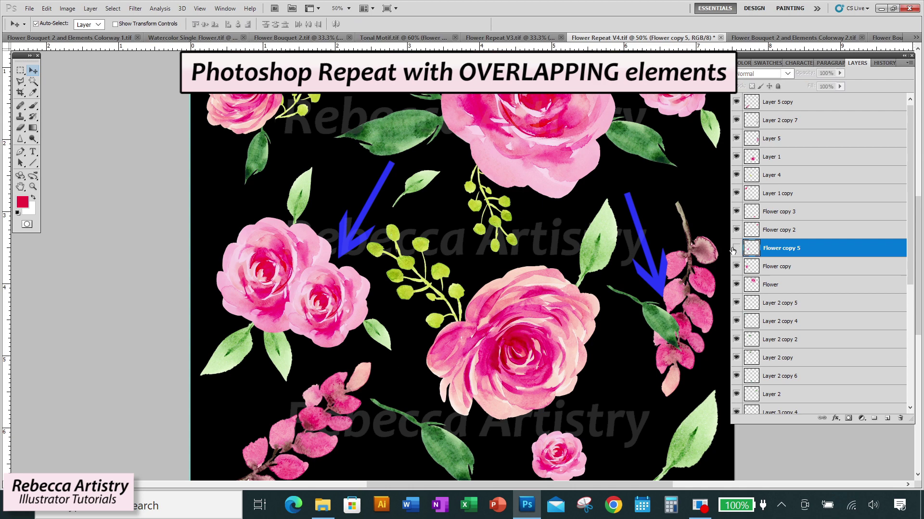
click(751, 120)
click(736, 120)
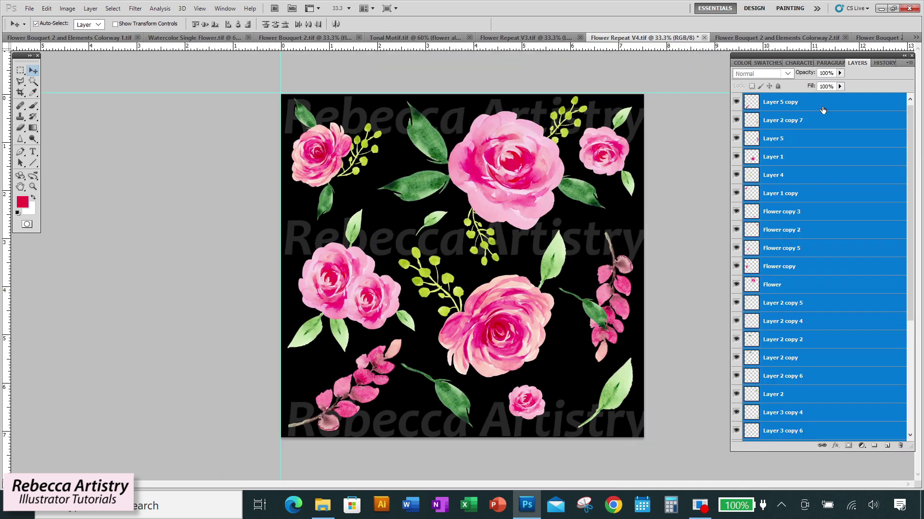
right_click(823, 105)
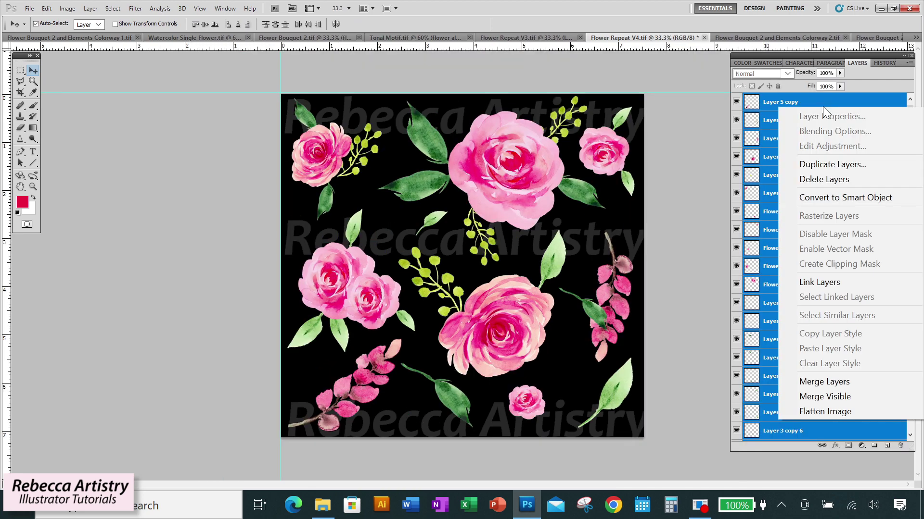
click(835, 382)
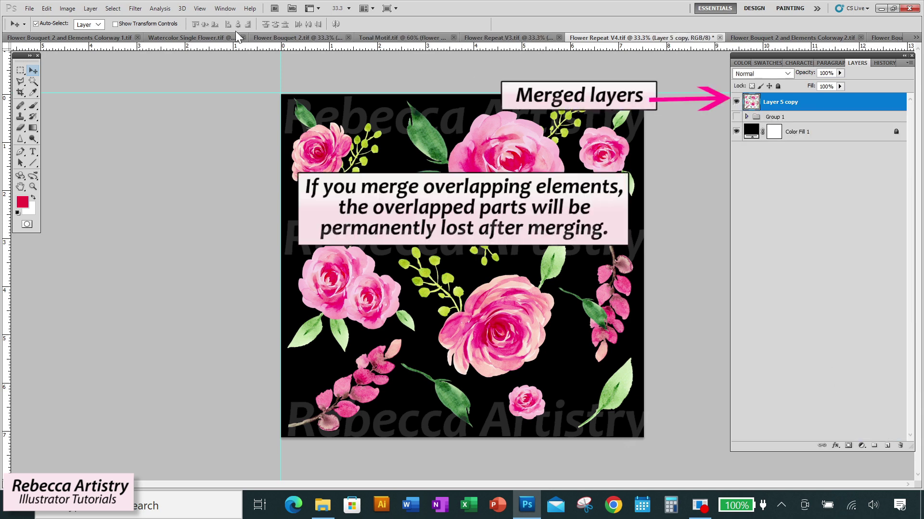
Shift the hue of the merged layer's Reds to purple with Hue/Saturation and apply the adjustment.
click(68, 8)
mouse_move(82, 43)
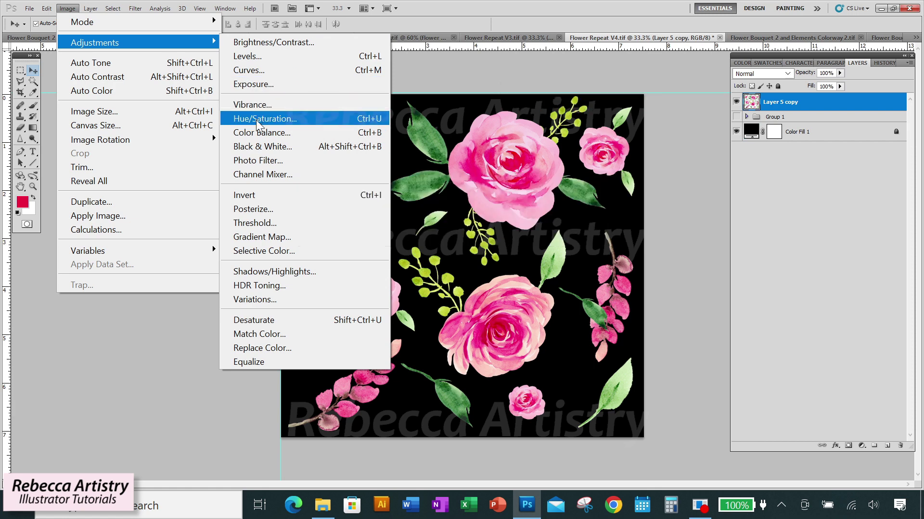
click(262, 118)
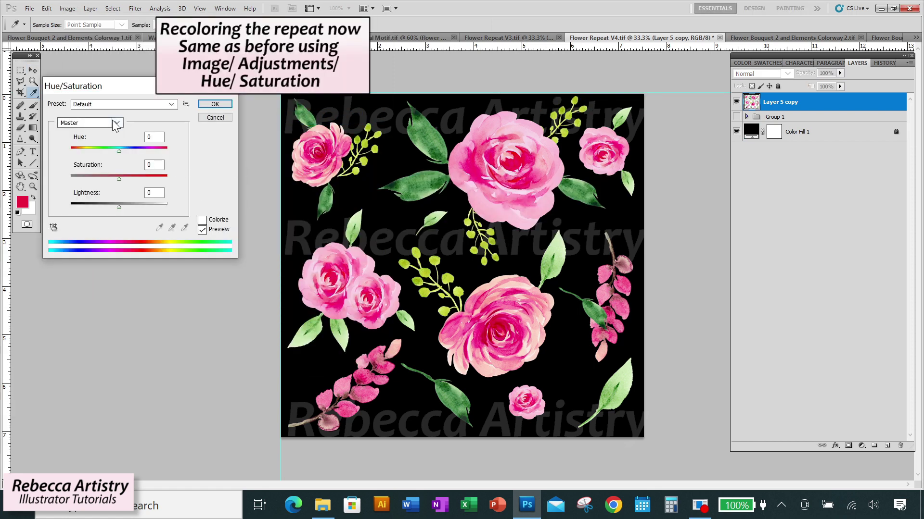
click(116, 124)
click(87, 140)
drag(121, 152, 104, 151)
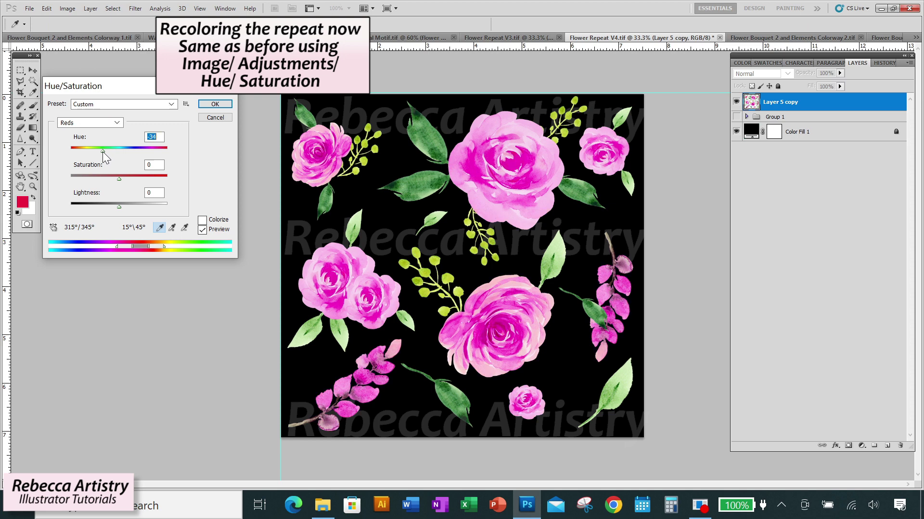
drag(102, 152, 92, 152)
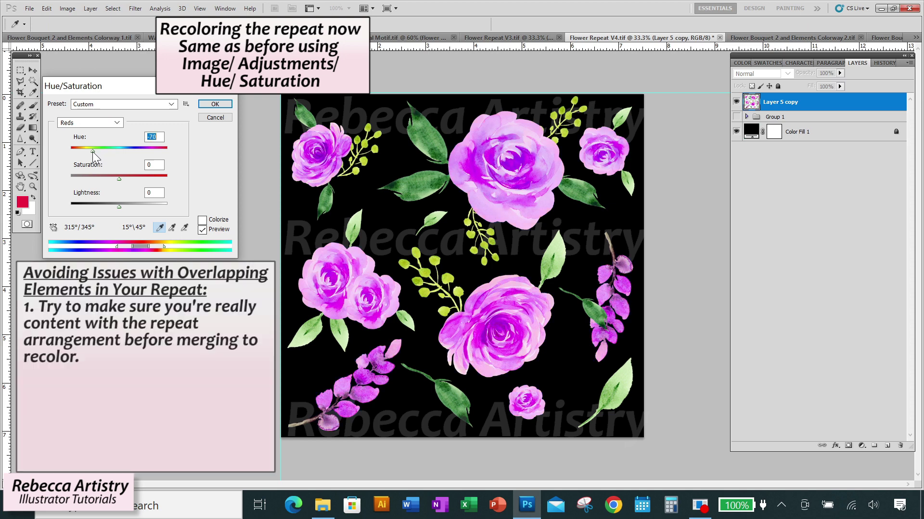
click(215, 103)
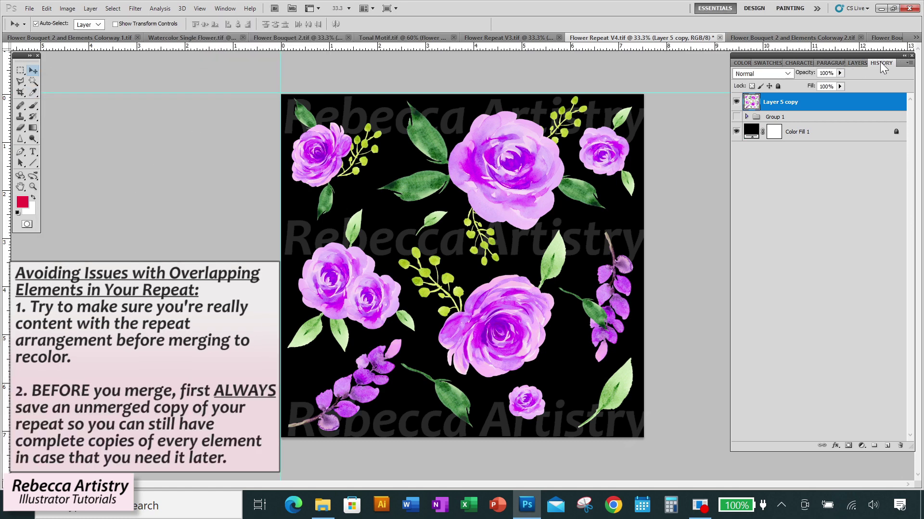
Undo the Reds hue shift and the layer merge in Flower Repeat V4.
key(ctrl+alt+z)
key(ctrl+alt+z)
key(ctrl+alt+z)
Duplicate the layered repeat image as Flower Repeat V4 UNMERGED.
click(66, 9)
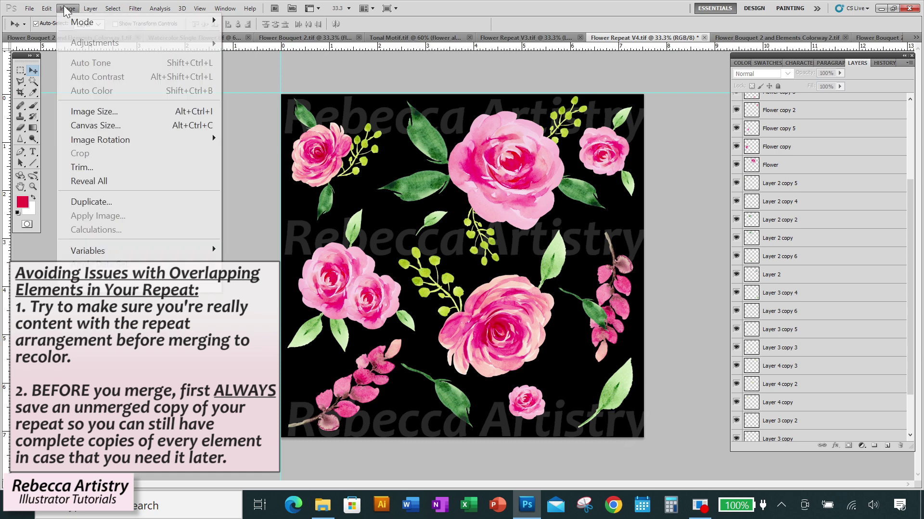
click(84, 201)
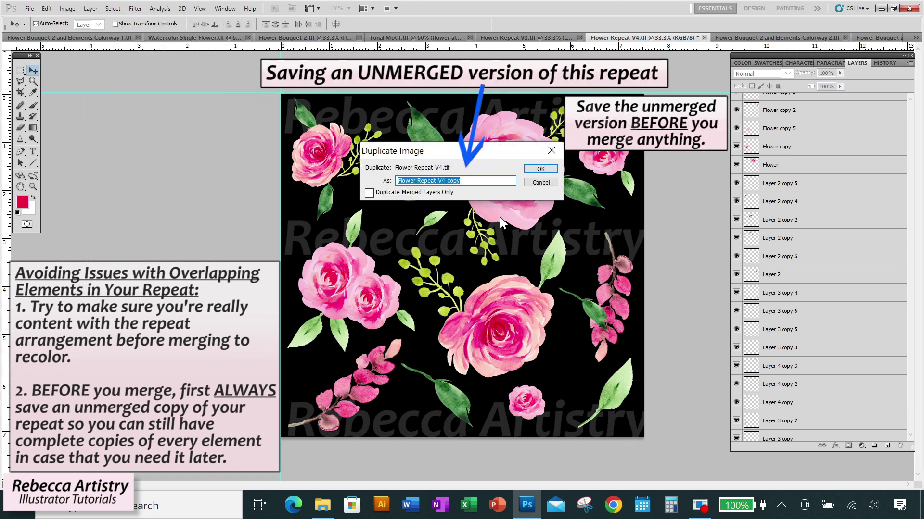
click(464, 180)
drag(464, 180, 445, 179)
text(UNMERGED)
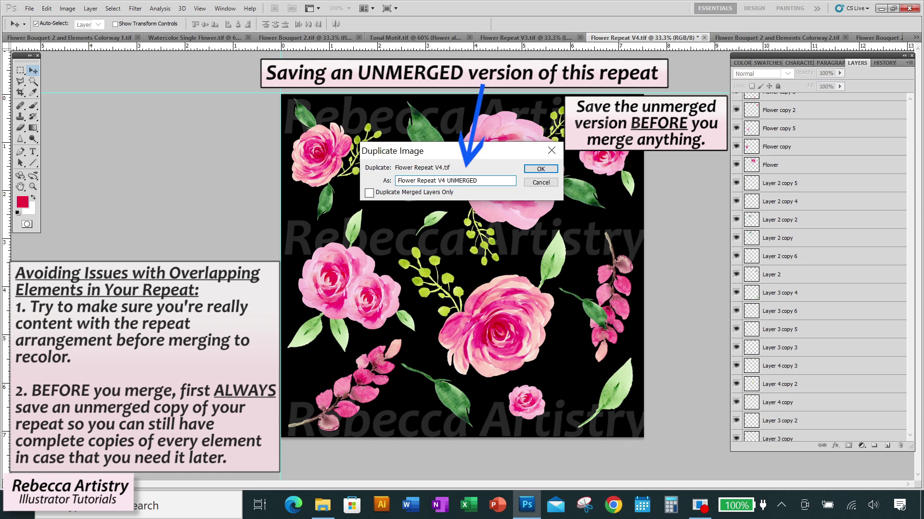
click(548, 169)
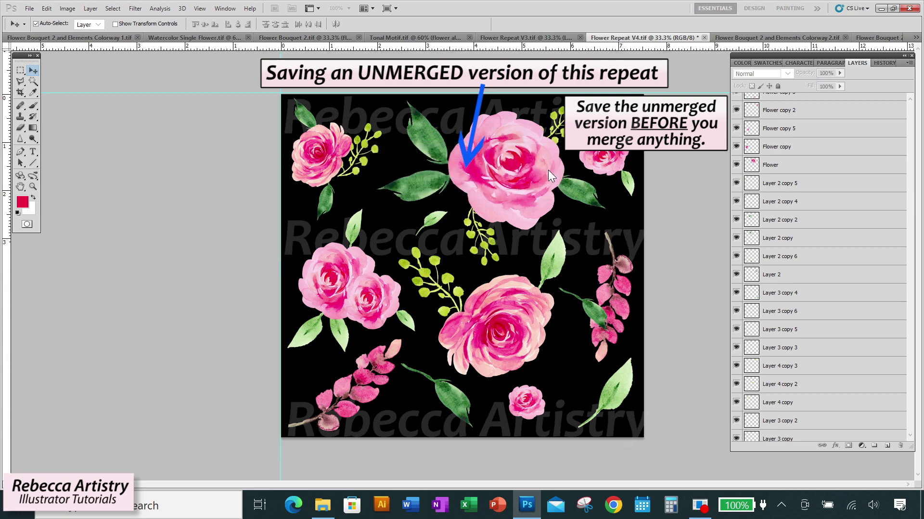
Hide and show the Flower copy 5 layer in the unmerged copy to inspect the rose it overlaps.
click(736, 129)
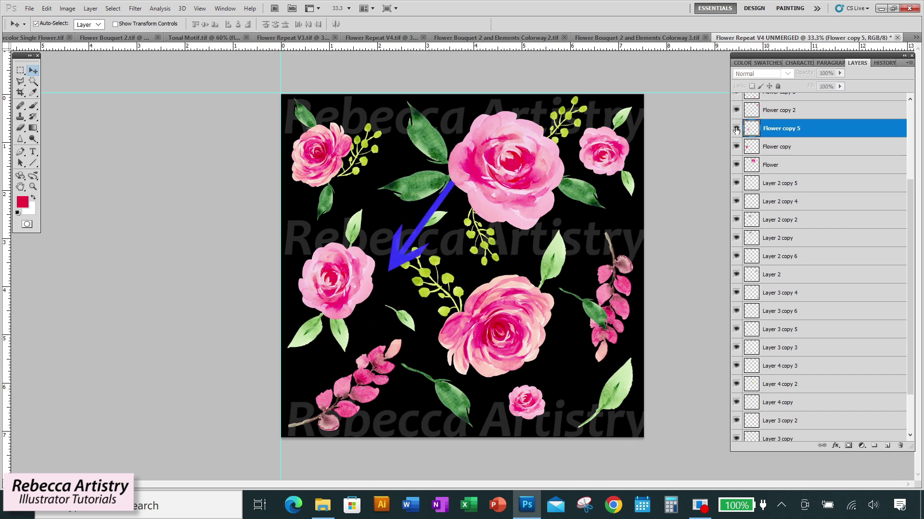
click(736, 129)
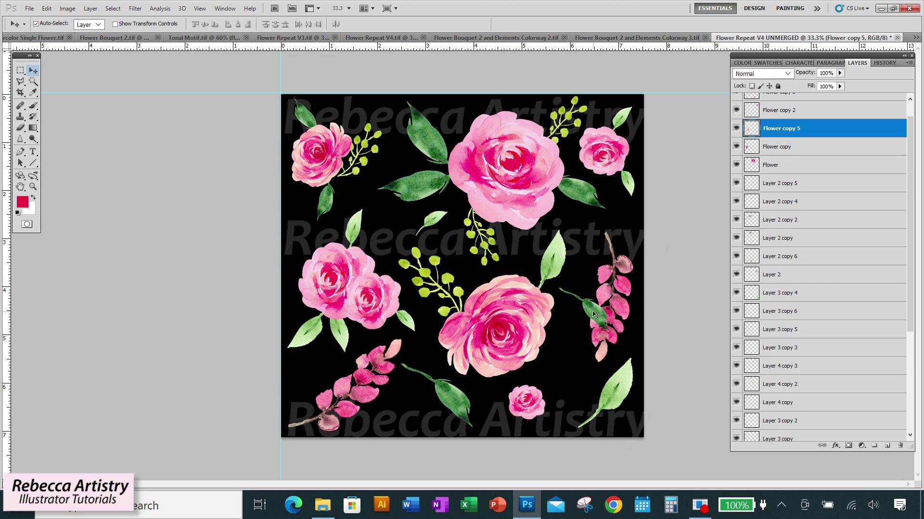
key(alt+period)
click(737, 102)
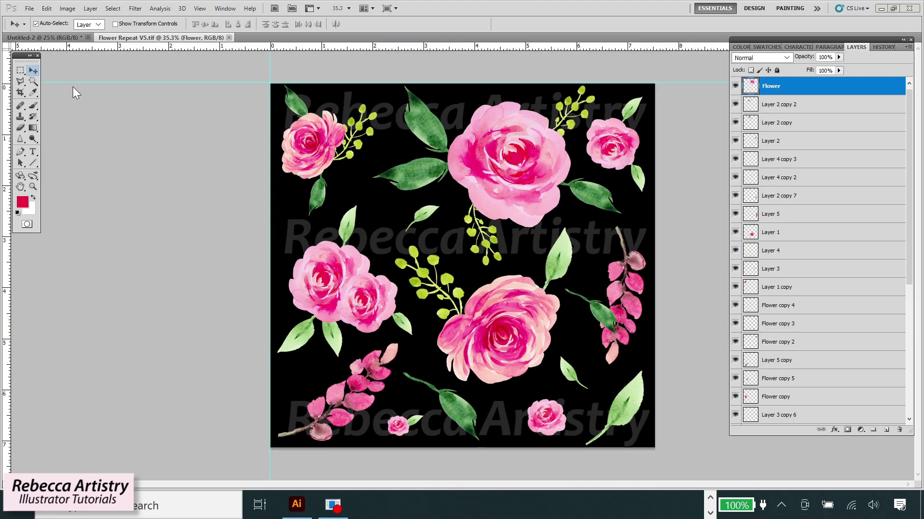
Save the Flower Repeat V5 file as a layered TIFF named Flower Repeat V5 Colorway 1 with LZW image compression.
click(30, 9)
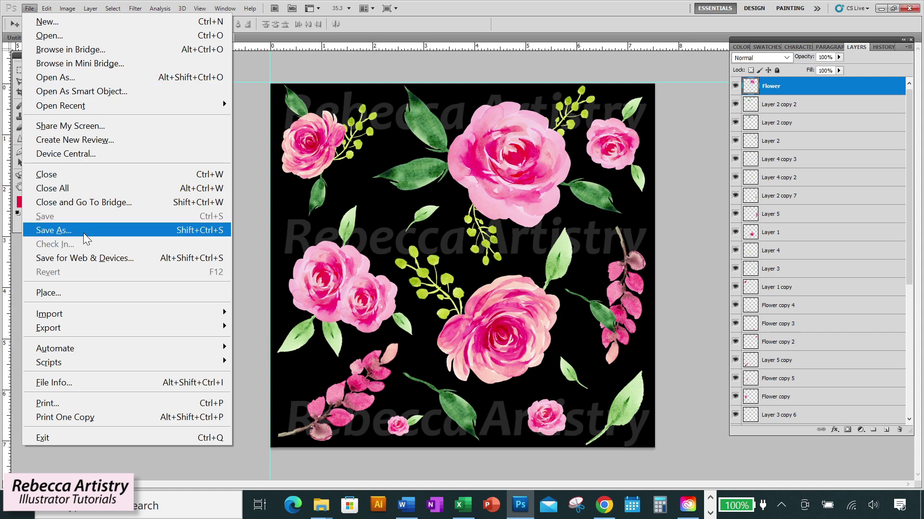
click(83, 233)
text(Colorway 1)
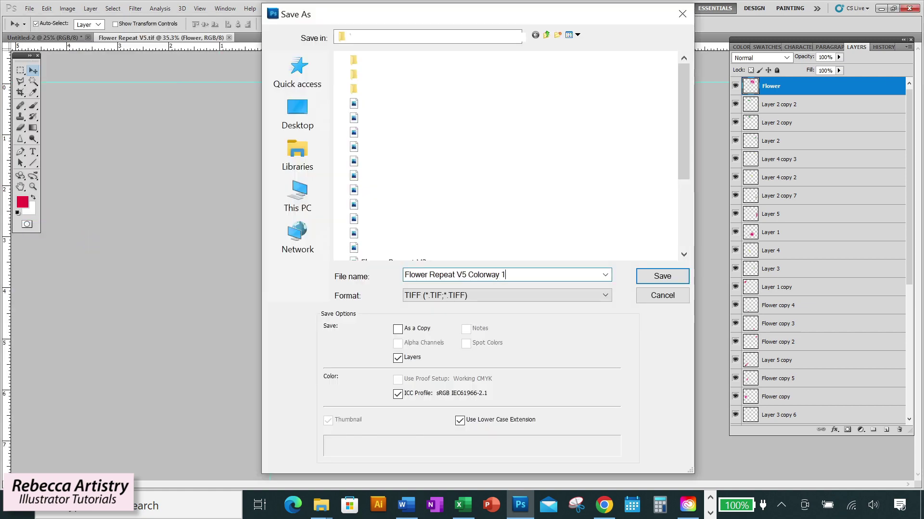
click(662, 276)
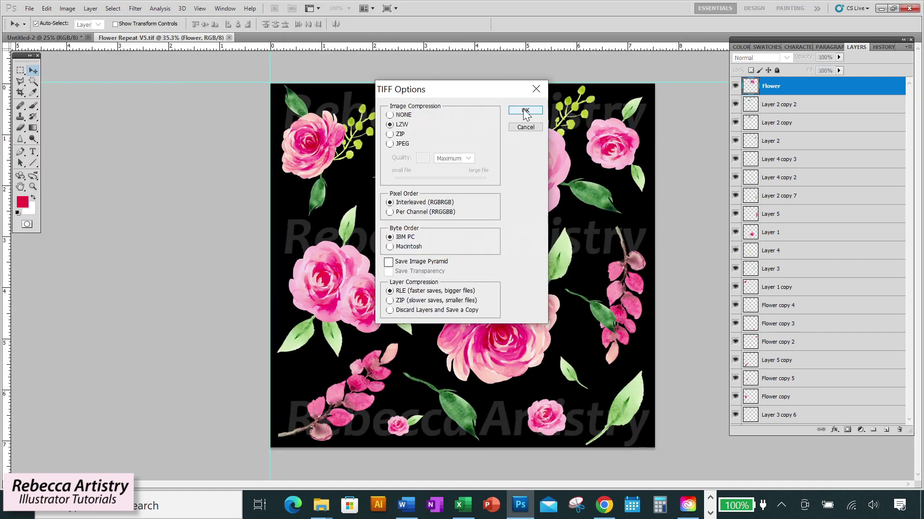
click(525, 114)
Duplicate the Colorway 1 image as Flower Repeat V5 Colorway 2.
click(68, 7)
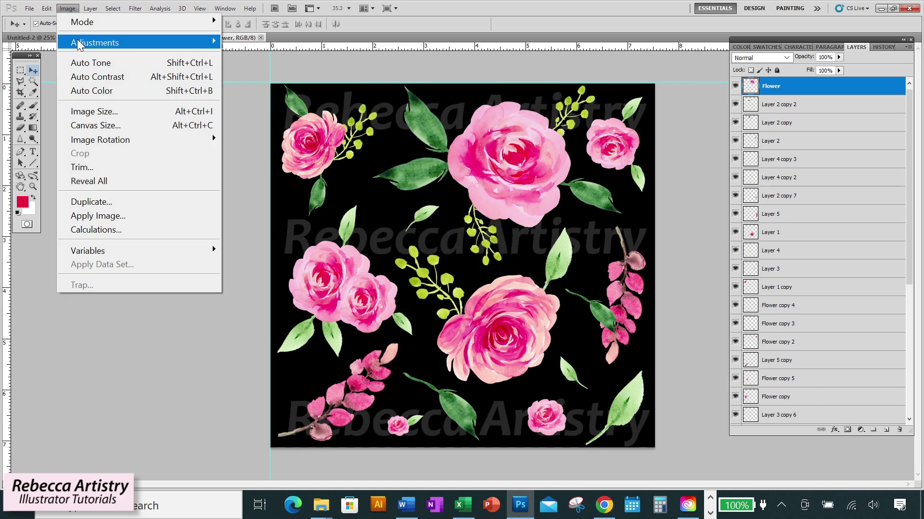
click(114, 201)
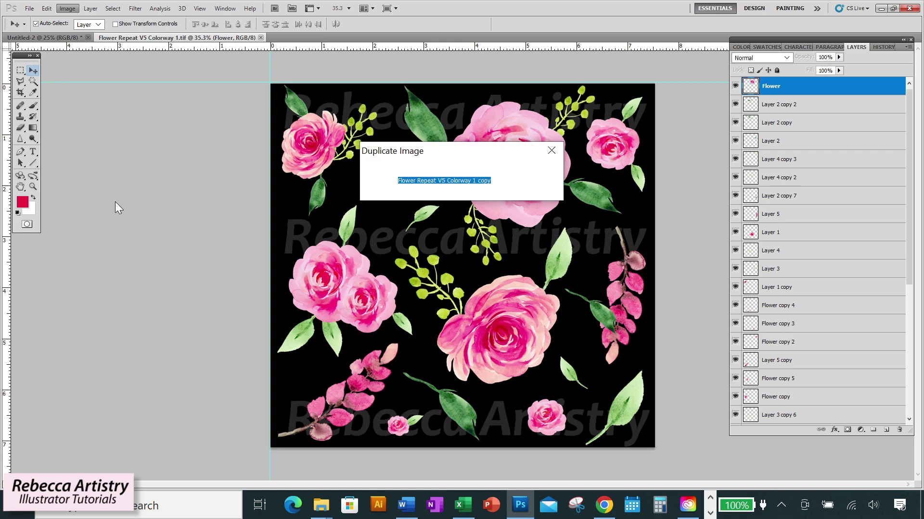
drag(473, 180, 492, 179)
text(2)
click(540, 170)
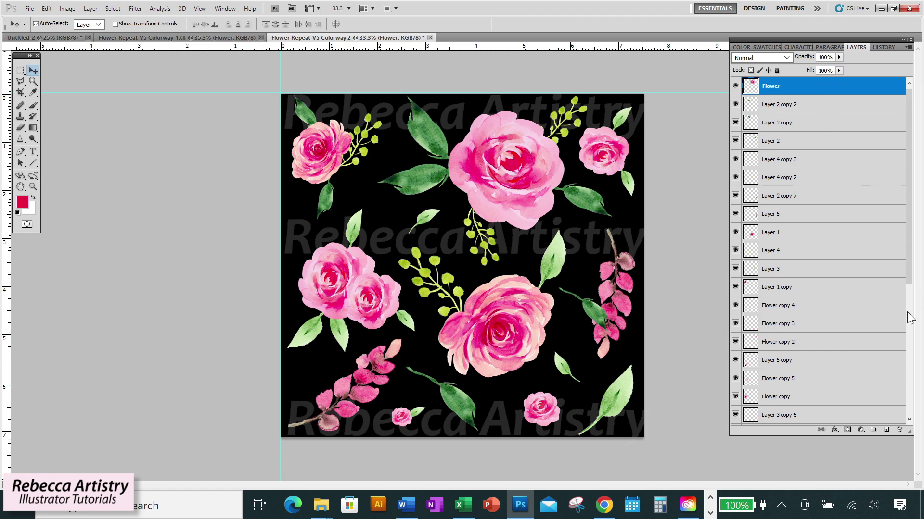
Add a Hue/Saturation adjustment layer above the Flower layer and move its settings clear of the artwork.
click(861, 430)
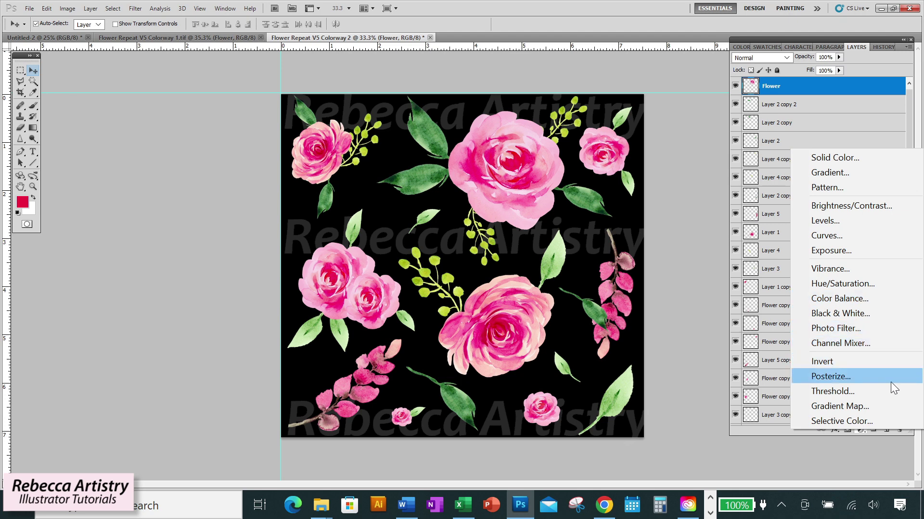
click(869, 283)
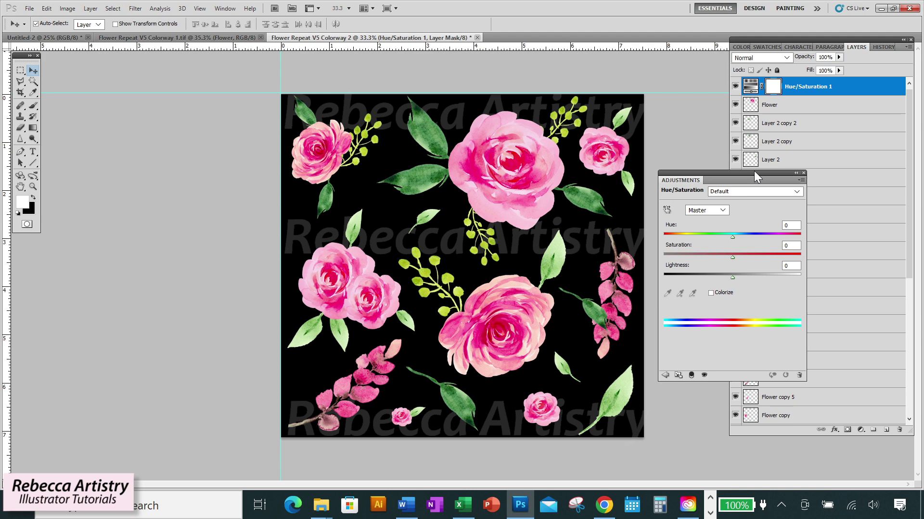
drag(755, 172, 213, 105)
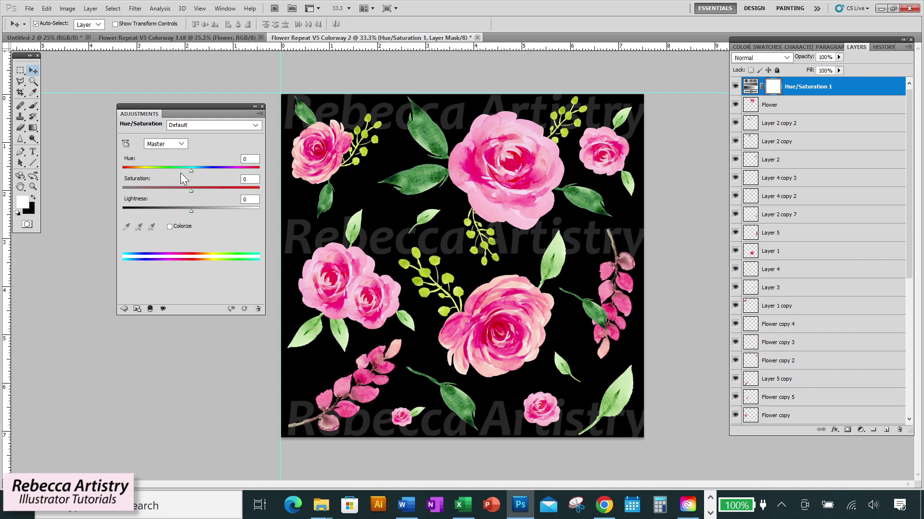
Try colorizing the whole repeat with hue 344 and saturation 42 on the adjustment layer.
drag(194, 169, 180, 191)
click(192, 187)
text(0)
click(169, 226)
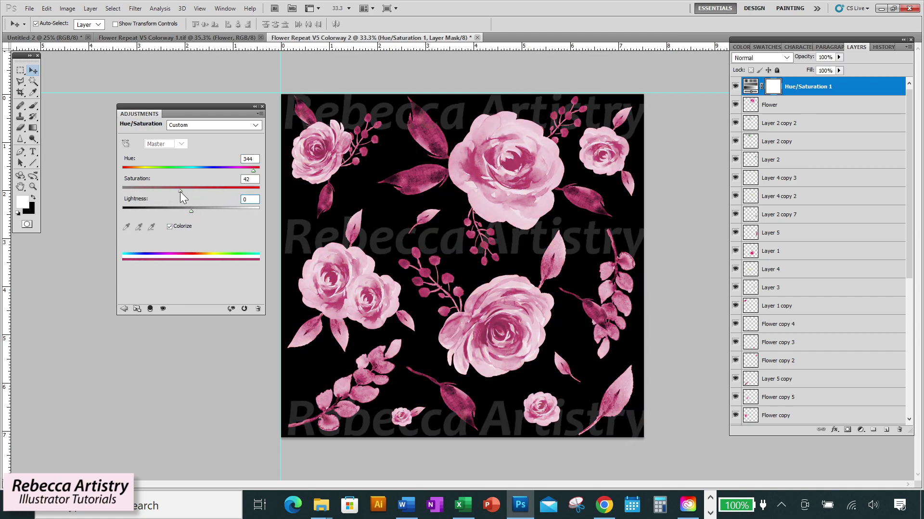
click(179, 227)
Shift the hue of the adjustment layer's Reds so the pink flowers turn purple.
click(181, 144)
click(182, 164)
click(247, 159)
text(-30)
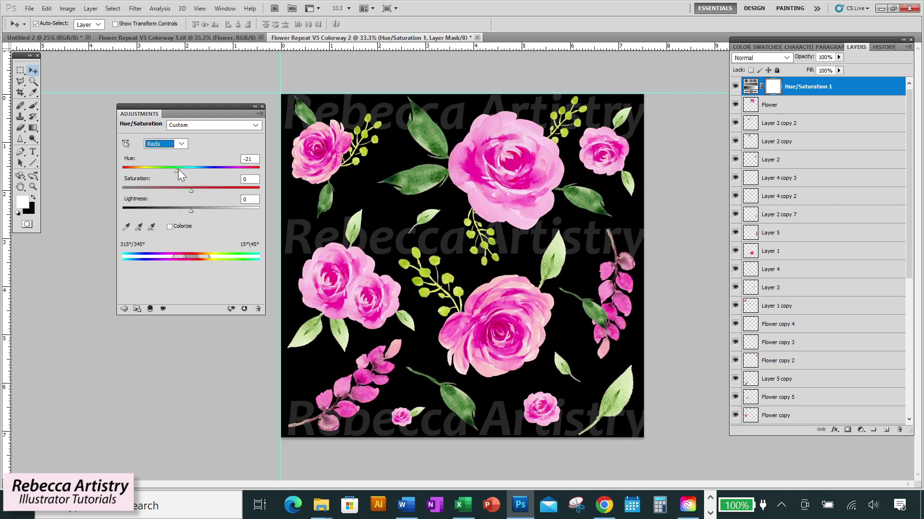
drag(178, 169, 180, 192)
Set the hue of the adjustment layer's Yellows to +84 and close its settings.
click(185, 146)
click(167, 183)
click(181, 143)
click(159, 167)
drag(191, 168, 231, 168)
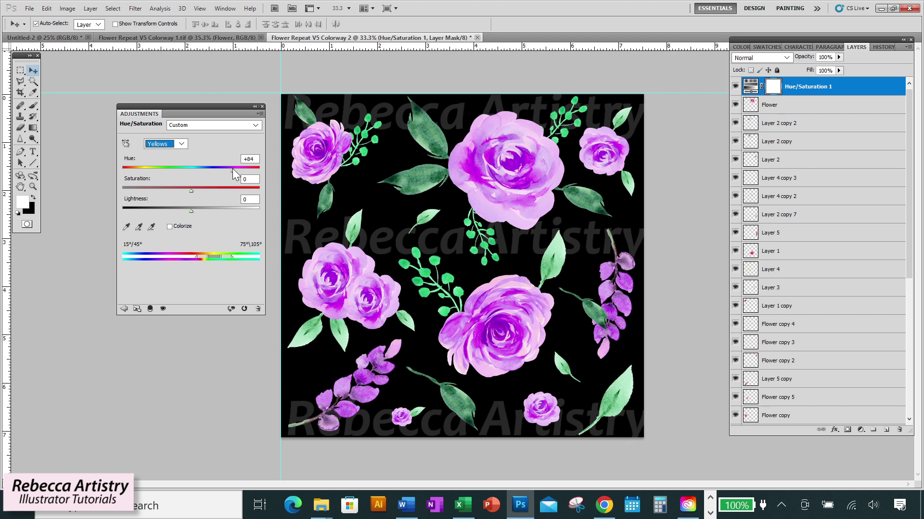
click(262, 106)
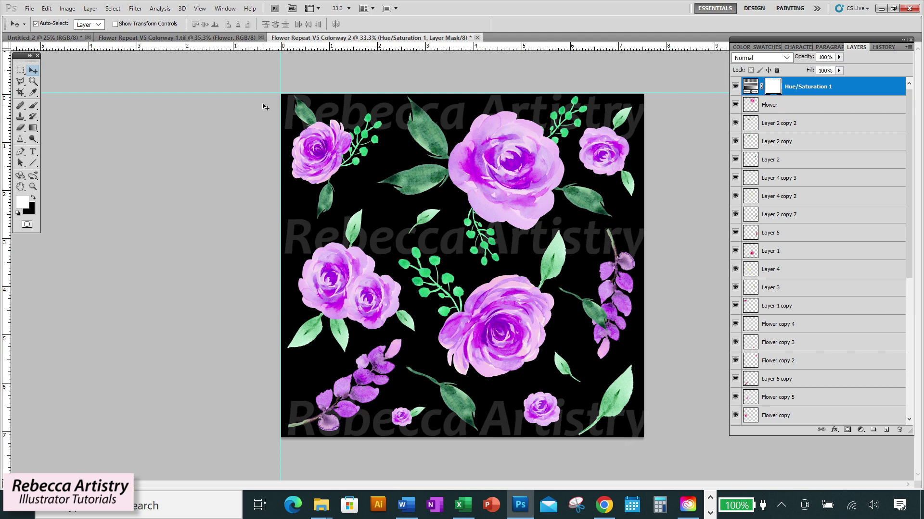
Reopen the Hue/Saturation 1 adjustment layer's settings to review the Yellows values, and close them again.
key(alt)
key(alt)
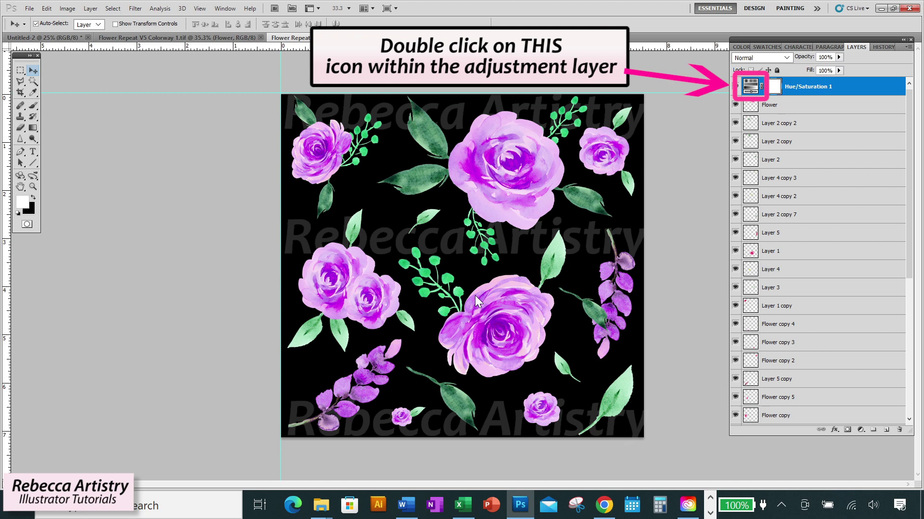
double_click(751, 86)
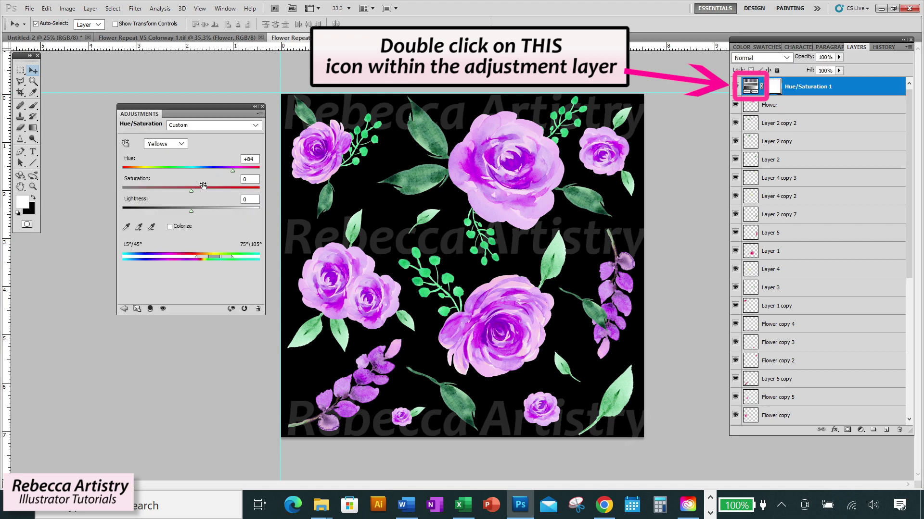
mouse_move(232, 171)
mouse_down()
mouse_move(174, 167)
mouse_move(227, 169)
mouse_up()
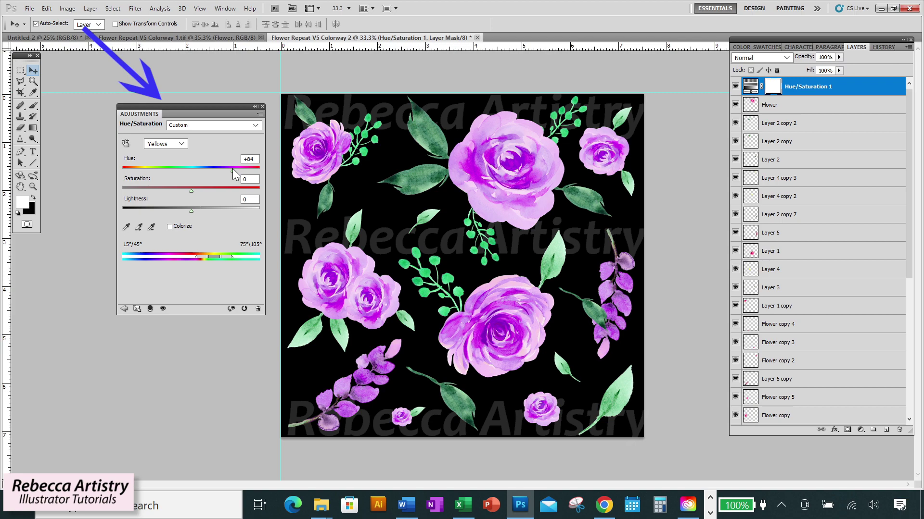
click(262, 106)
Save the purple repeat as Flower Repeat V5 Colorway 2.tif.
click(30, 9)
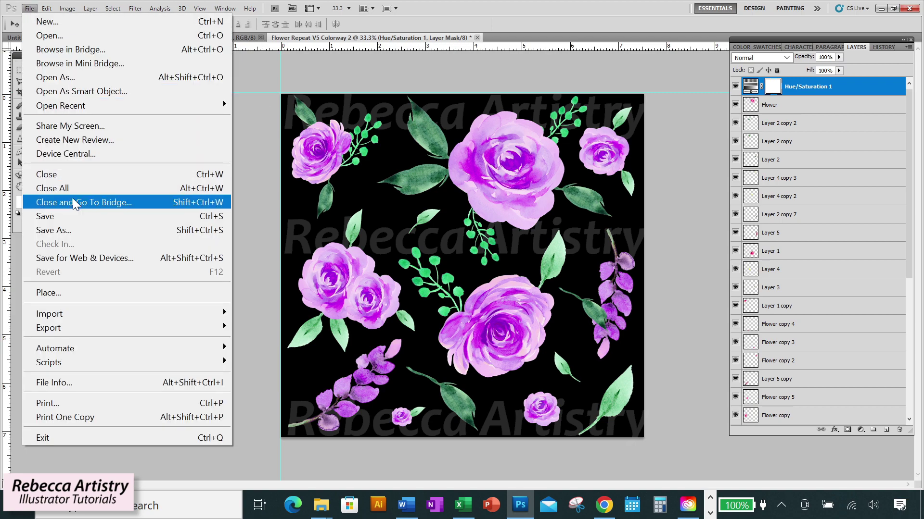
click(54, 230)
click(654, 275)
Duplicate the saved image under the name Flower Repeat V5 Colorway 3.
click(68, 8)
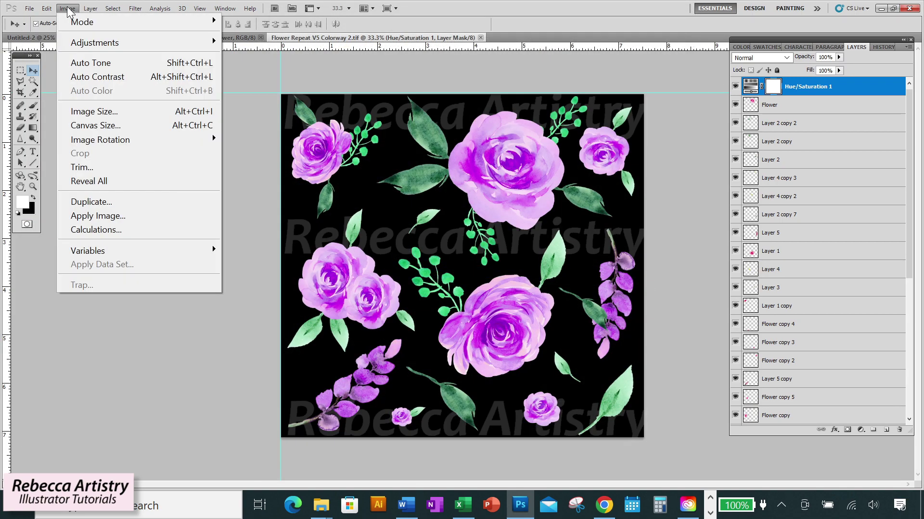
click(110, 202)
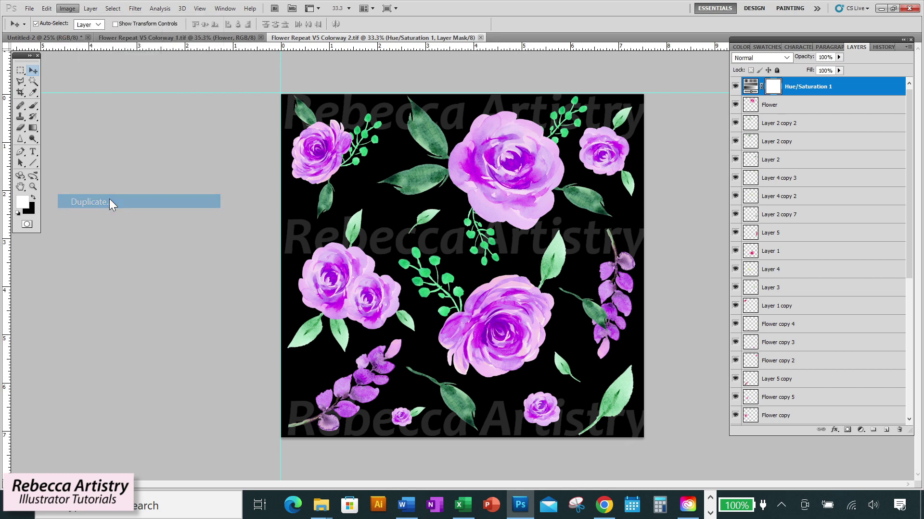
text(3)
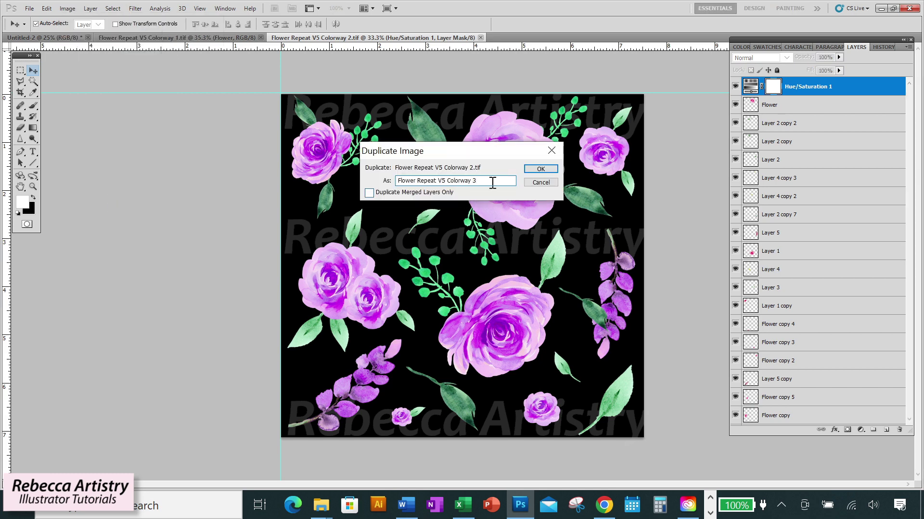
click(541, 170)
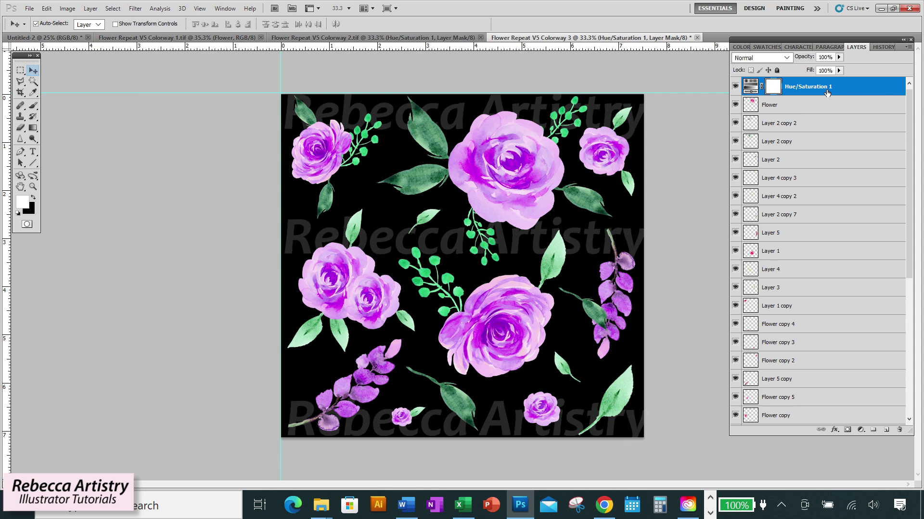
Replace the copied adjustment layer with a new Hue/Saturation layer and shift its hue so the pink flowers turn coral and cream.
drag(842, 90, 888, 426)
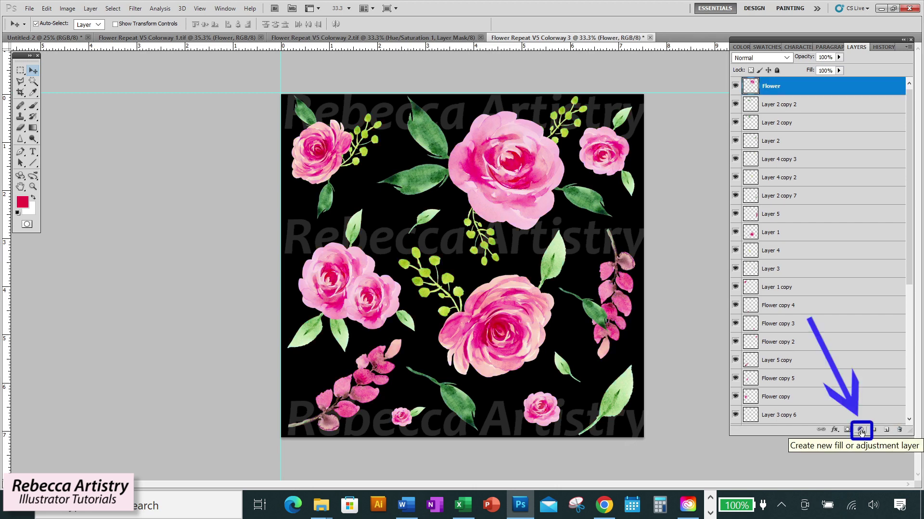
click(861, 430)
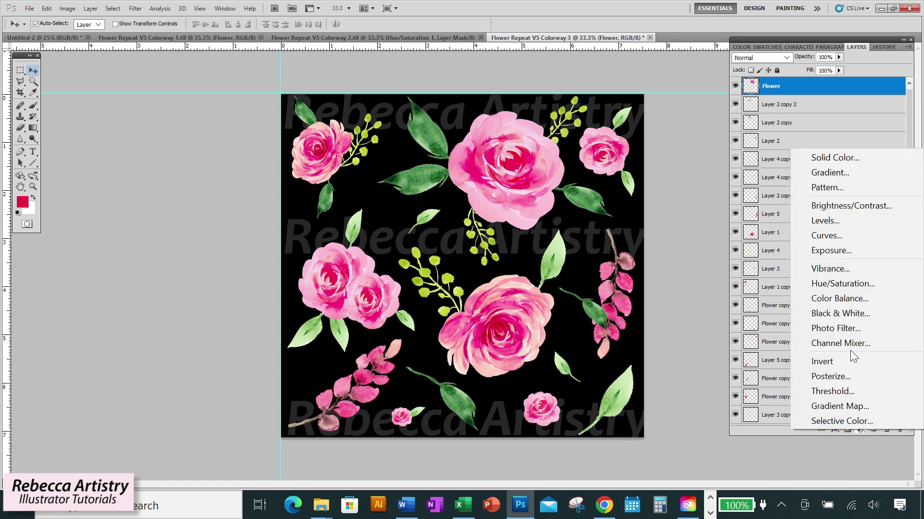
click(850, 284)
click(166, 143)
click(159, 179)
drag(191, 188, 191, 168)
click(262, 106)
Save the recolored duplicate as Flower Repeat V5 Colorway 3.tif.
click(30, 10)
click(102, 230)
click(659, 276)
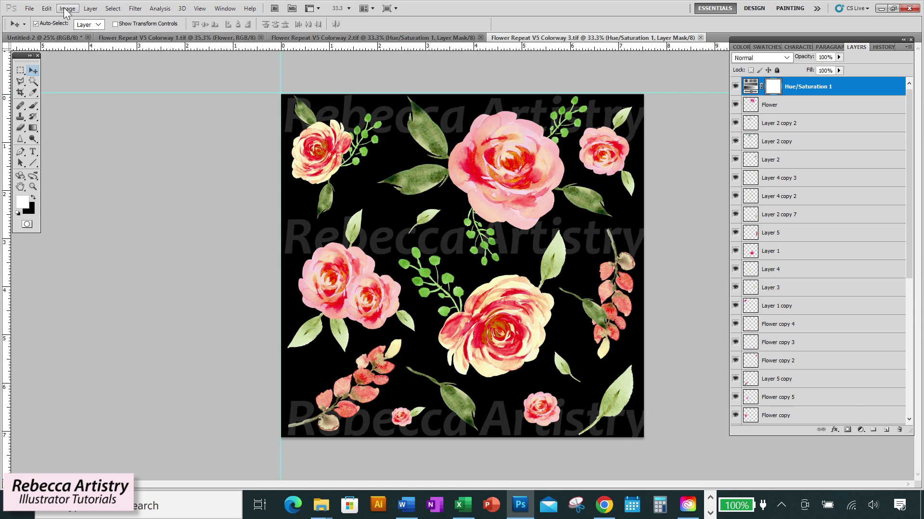
click(66, 9)
mouse_move(94, 42)
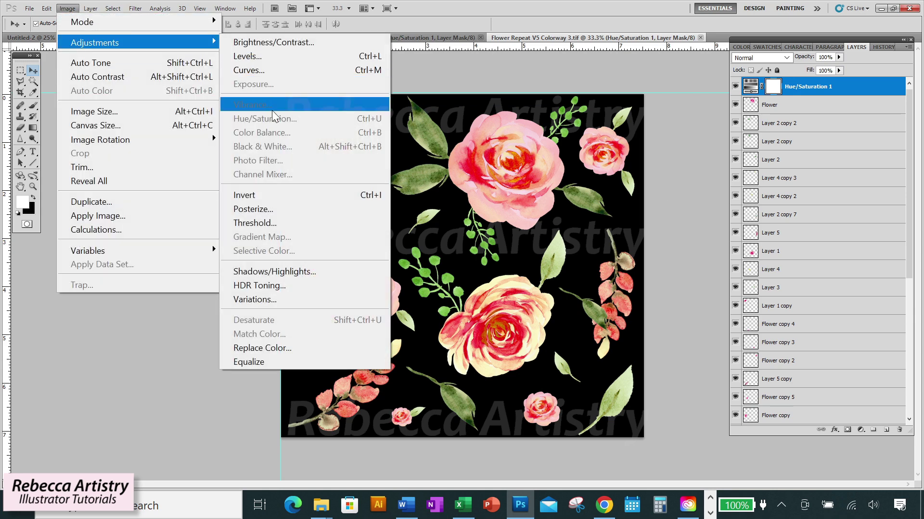
click(351, 312)
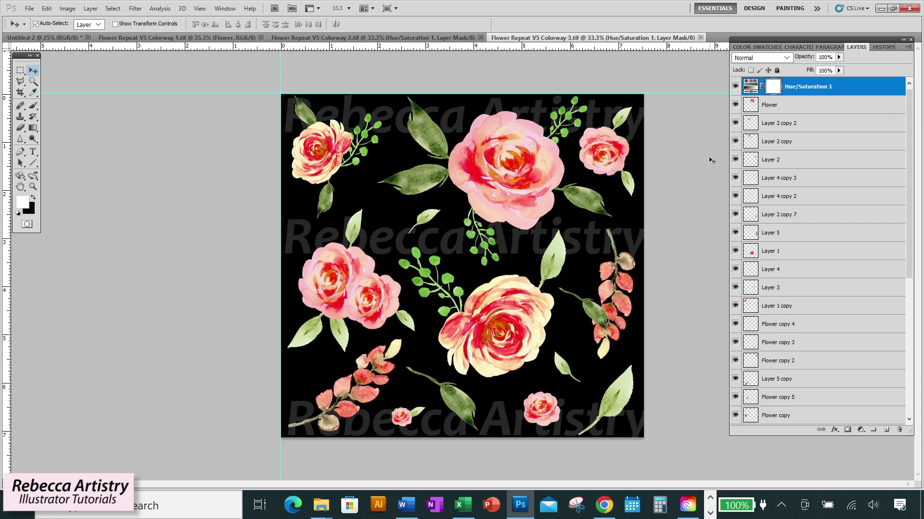
Examine the repeat with the Hue/Saturation 1 adjustment and the Flower layer temporarily hidden, restoring both layers.
click(736, 87)
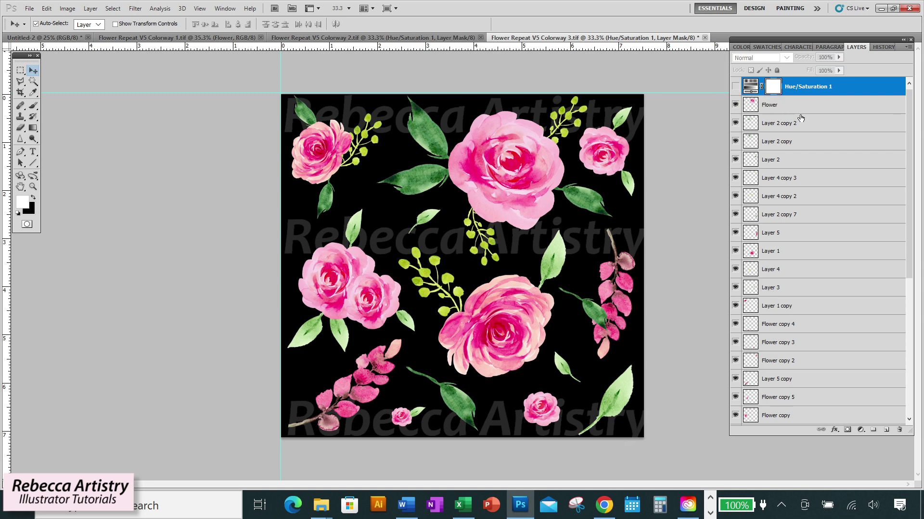
click(735, 105)
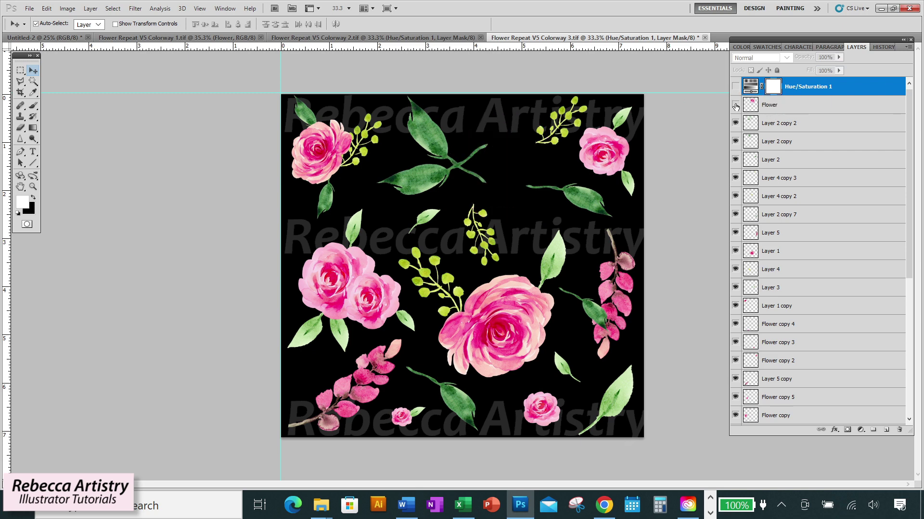
click(735, 106)
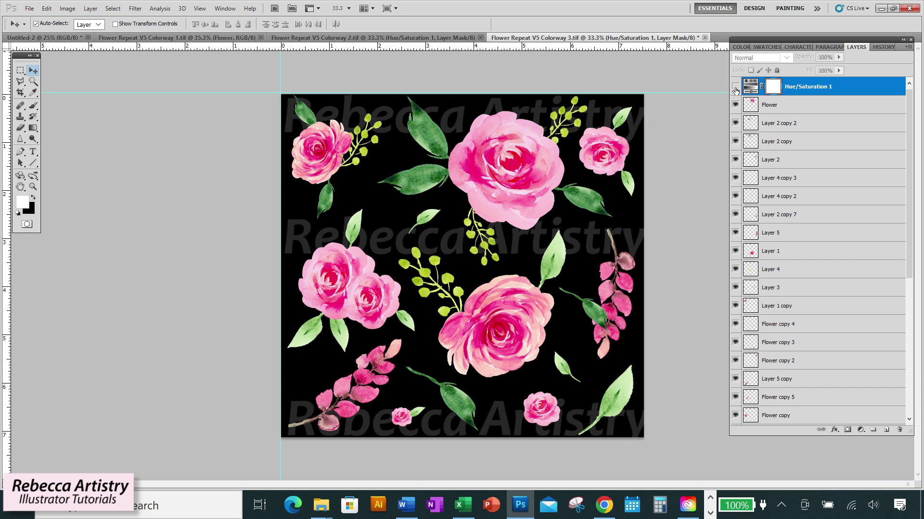
click(735, 88)
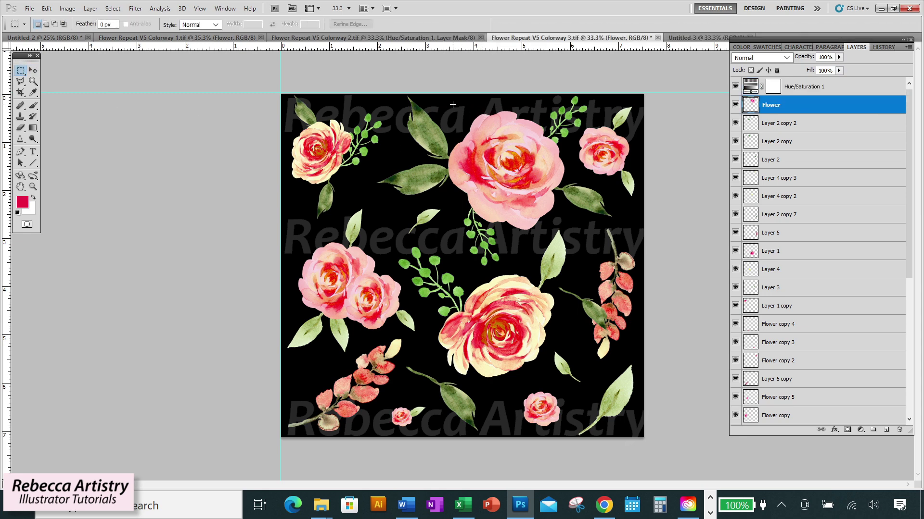
Copy the large upper flower from the Flower layer into the blank Untitled-3 document and return to Colorway 3.
drag(544, 189, 566, 241)
click(690, 40)
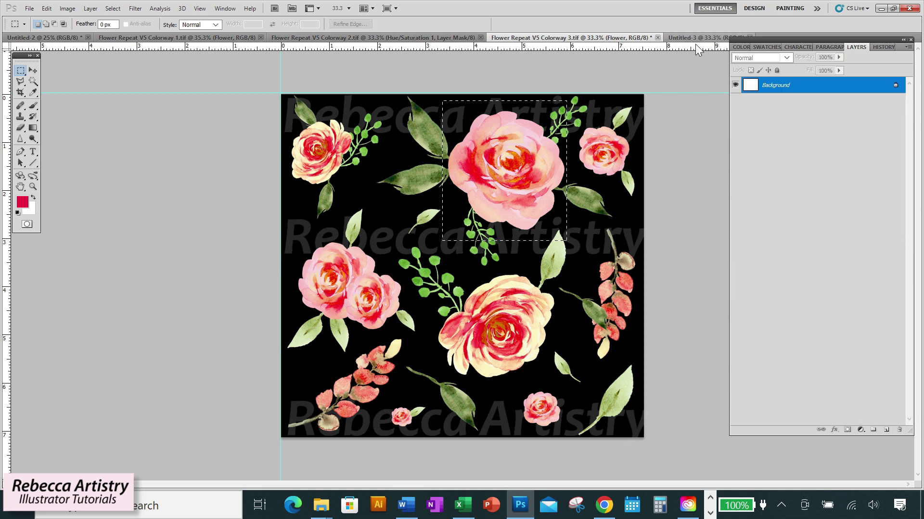
key(ctrl+v)
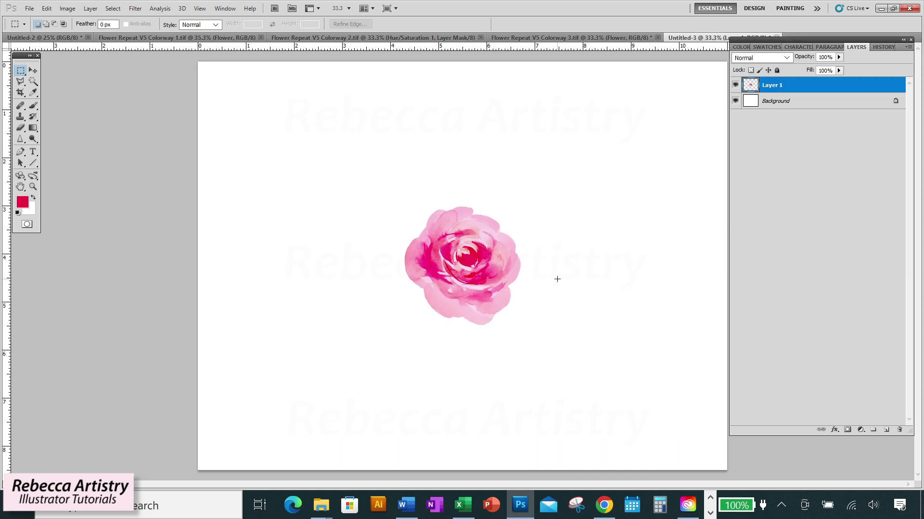
click(596, 36)
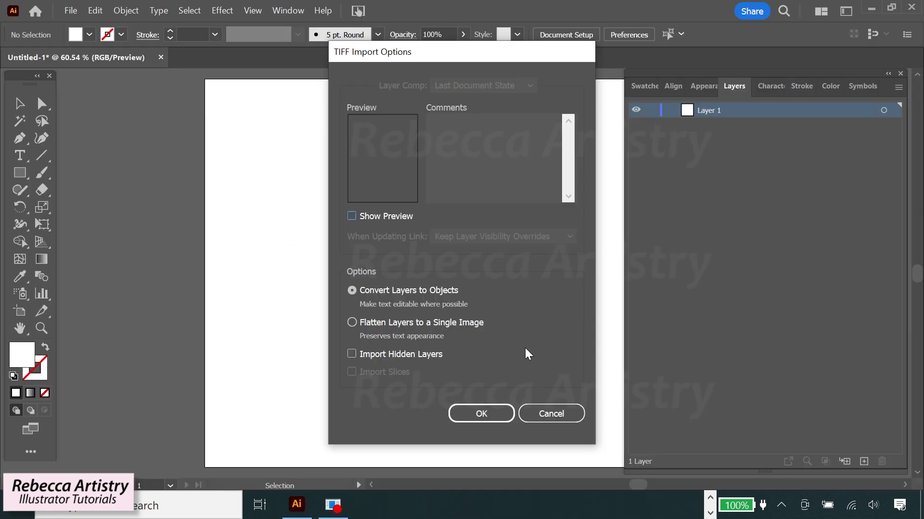
In Illustrator, open Flower Repeat V5 Colorway 3.tif with layers converted to objects, and check its layer structure by moving the artwork and toggling its visibility.
click(481, 415)
click(671, 110)
drag(508, 223, 411, 287)
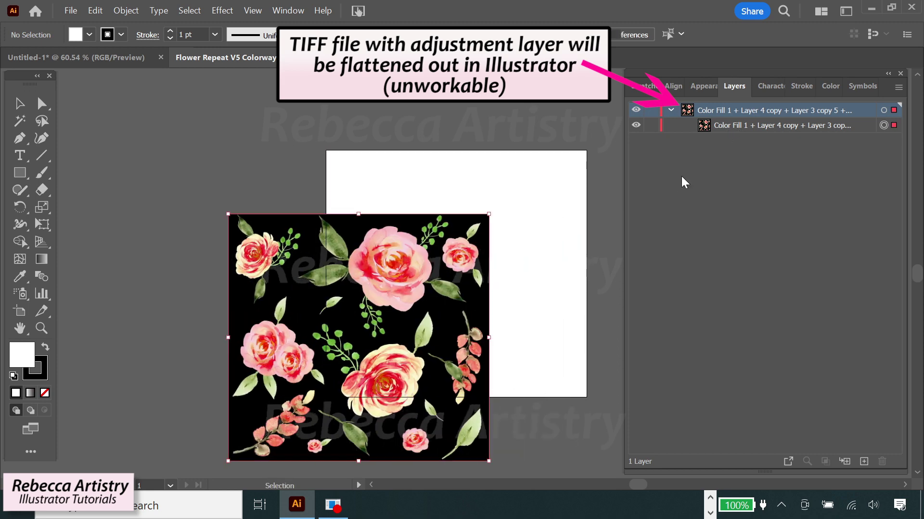
click(636, 126)
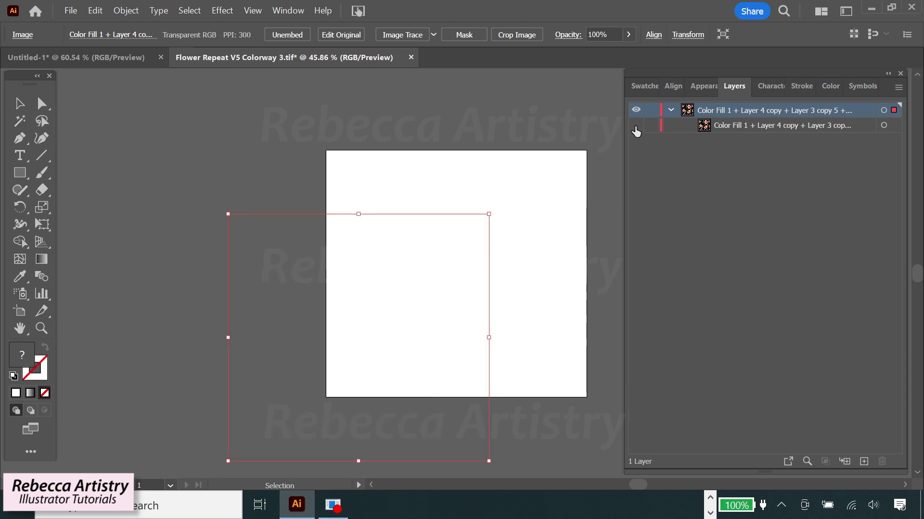
click(636, 125)
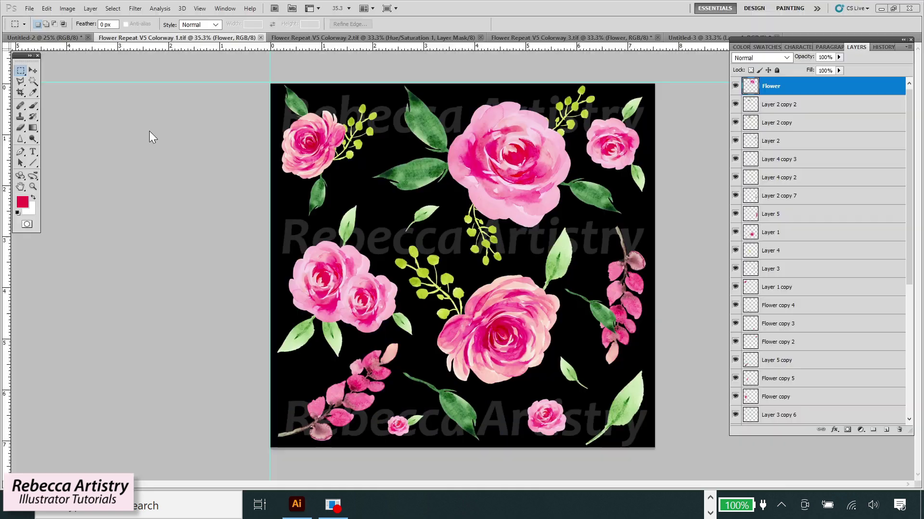
Back in Photoshop, define Flower Repeat V5 Colorway 1, Colorway 2 and Colorway 3 each as a pattern.
click(47, 8)
click(141, 344)
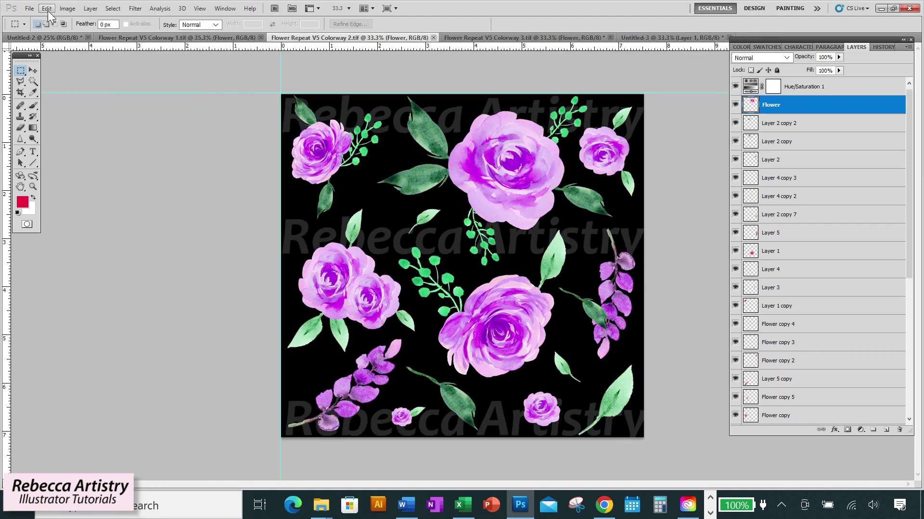
click(46, 8)
click(142, 343)
click(558, 173)
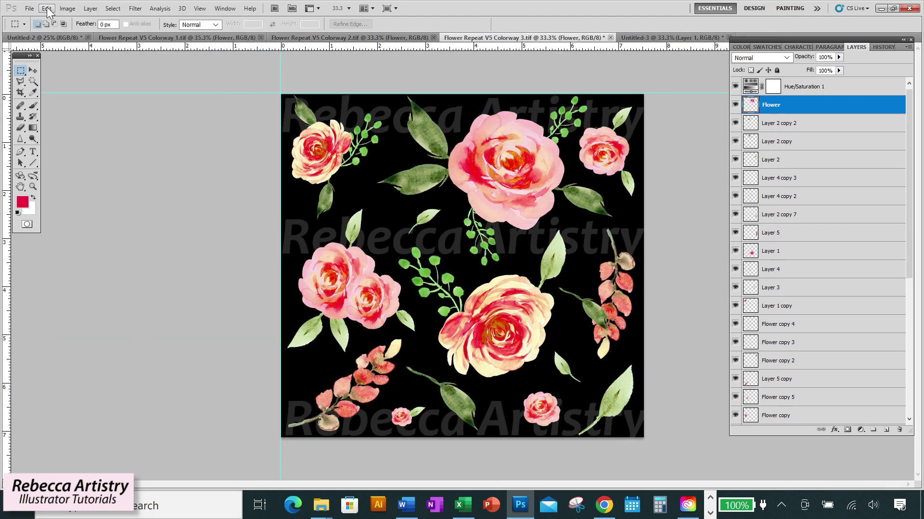
click(46, 8)
click(164, 335)
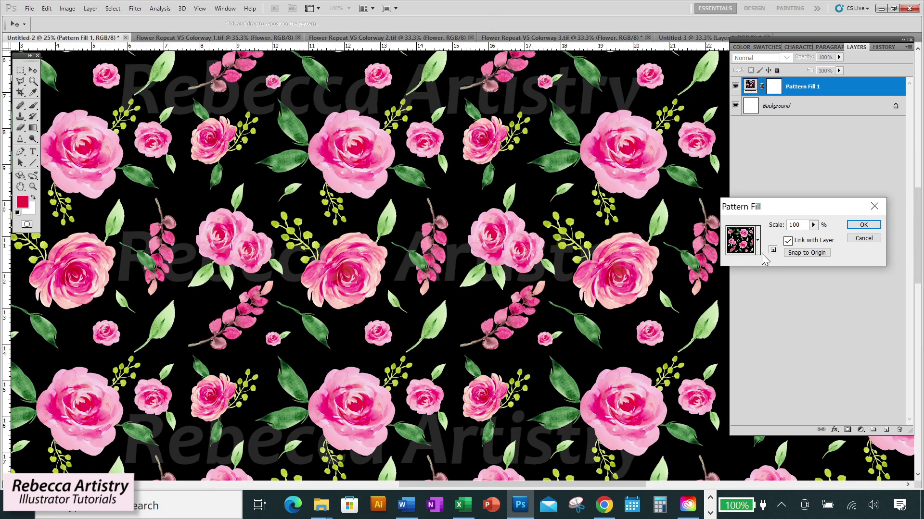
Preview the Colorway 2 and Colorway 3 patterns in Untitled-2's Pattern Fill 1 layer and settle on the pink Colorway 1 pattern.
click(757, 240)
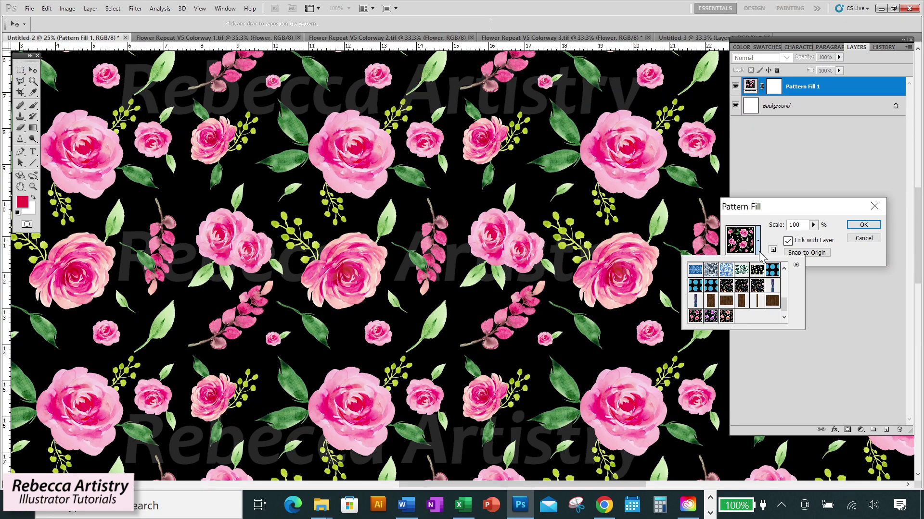
click(710, 316)
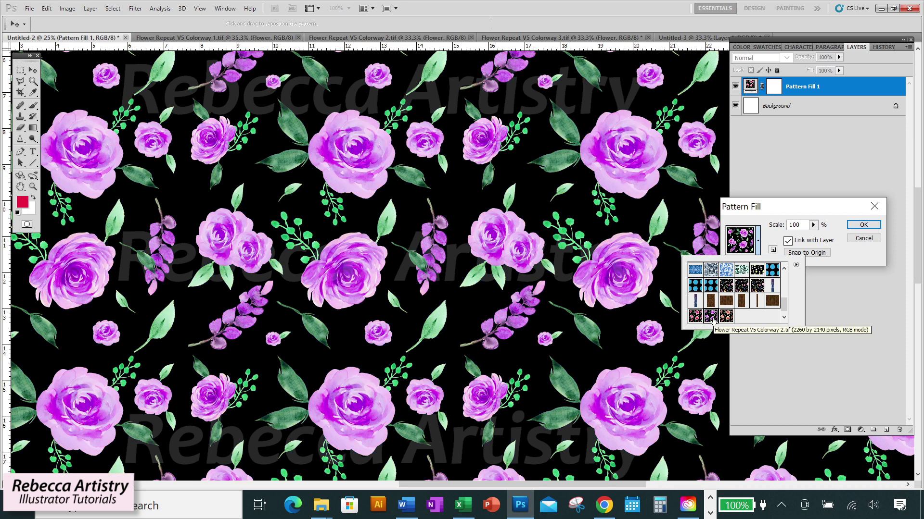
click(726, 317)
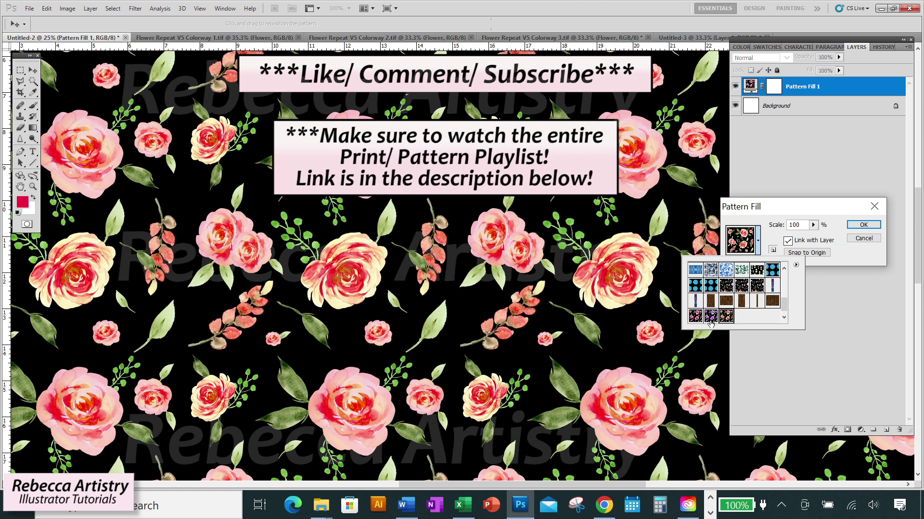
click(695, 317)
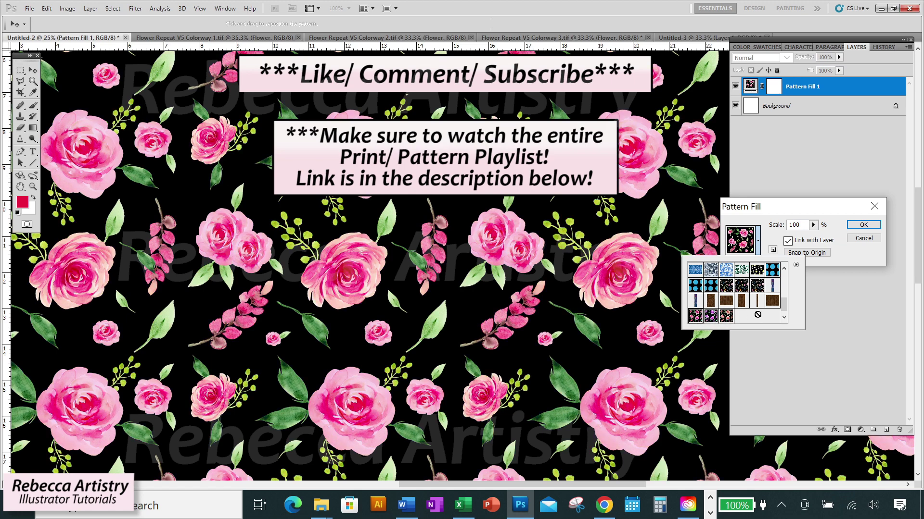
click(862, 226)
click(863, 226)
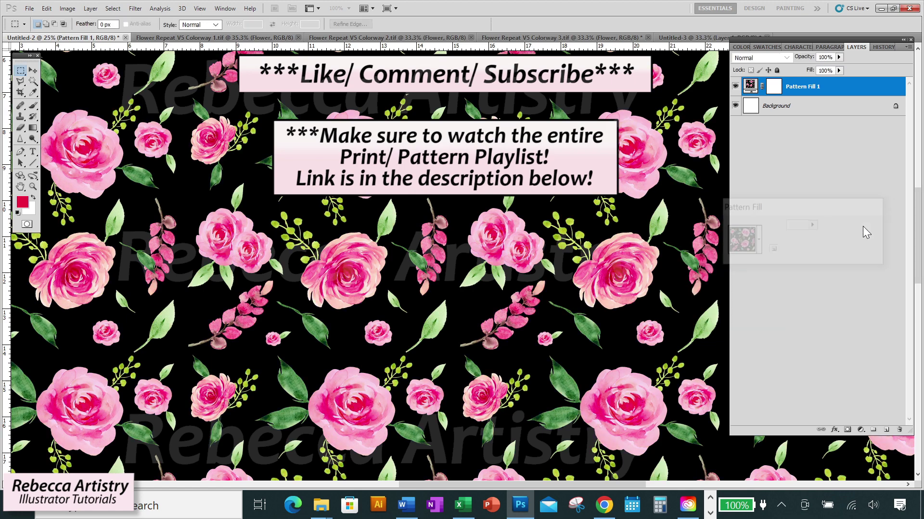